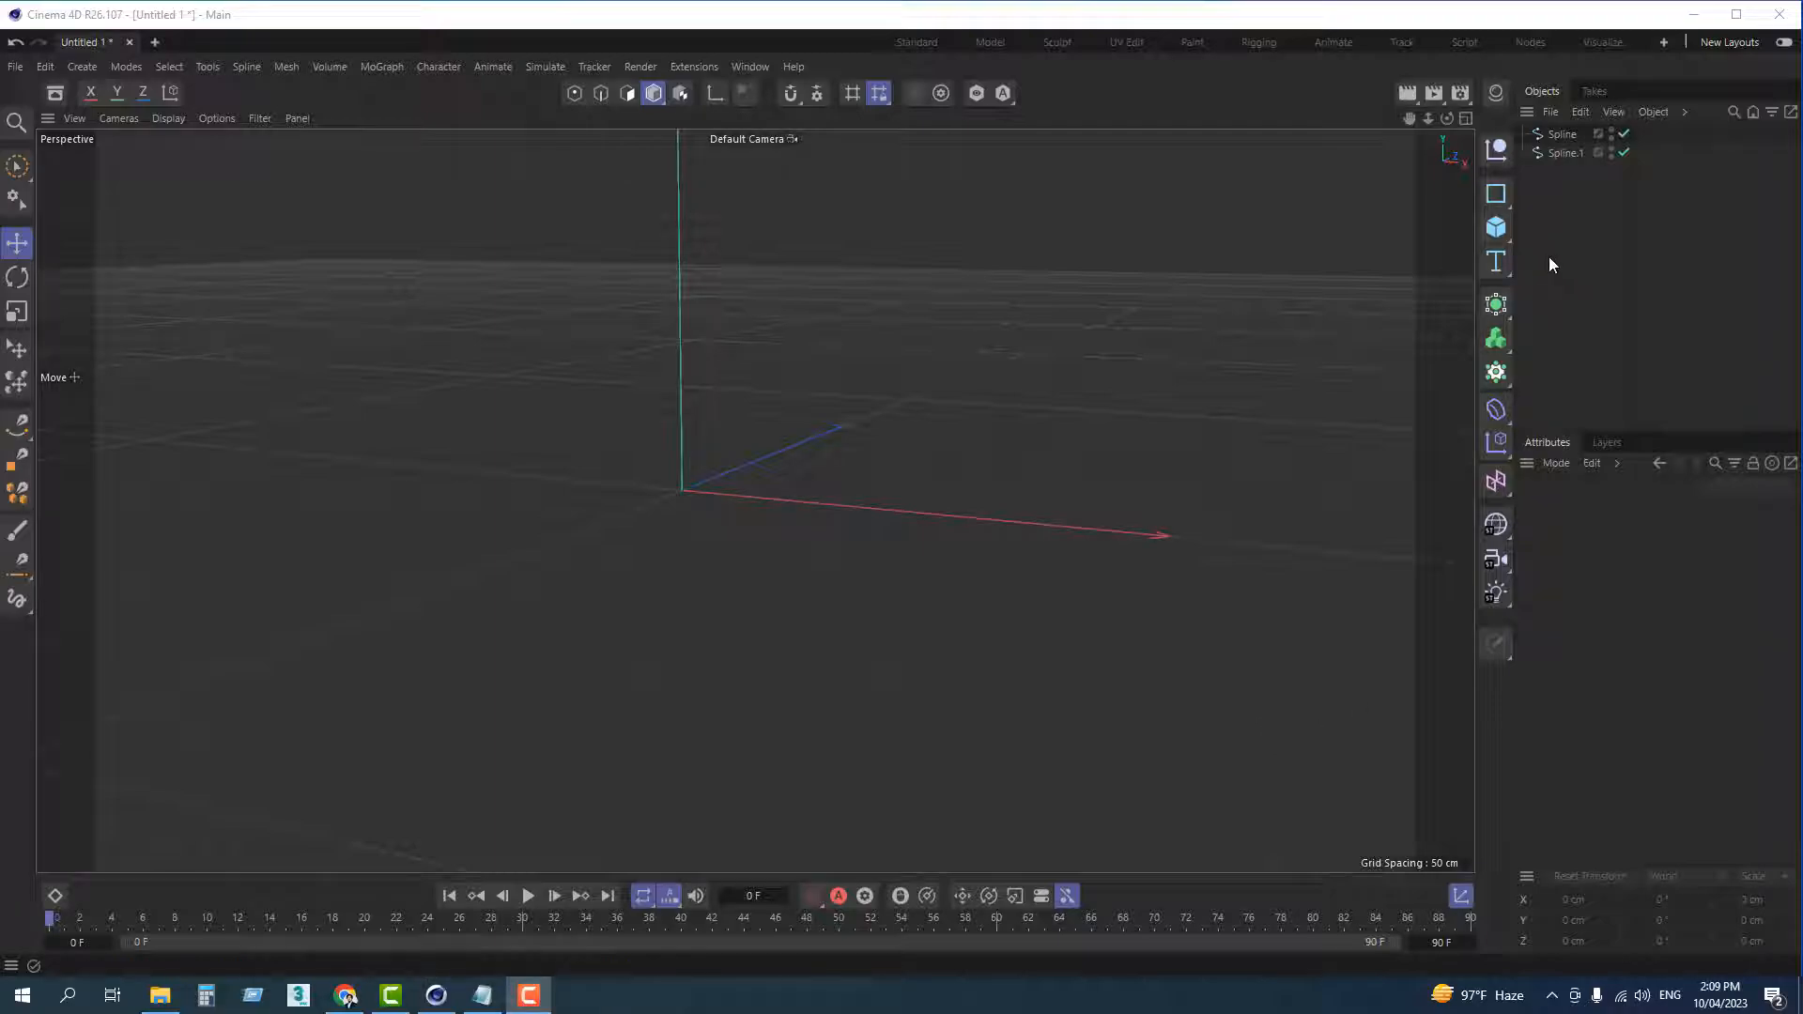
Add a cube primitive to the scene and convert it into an editable polygon object.
click(1497, 228)
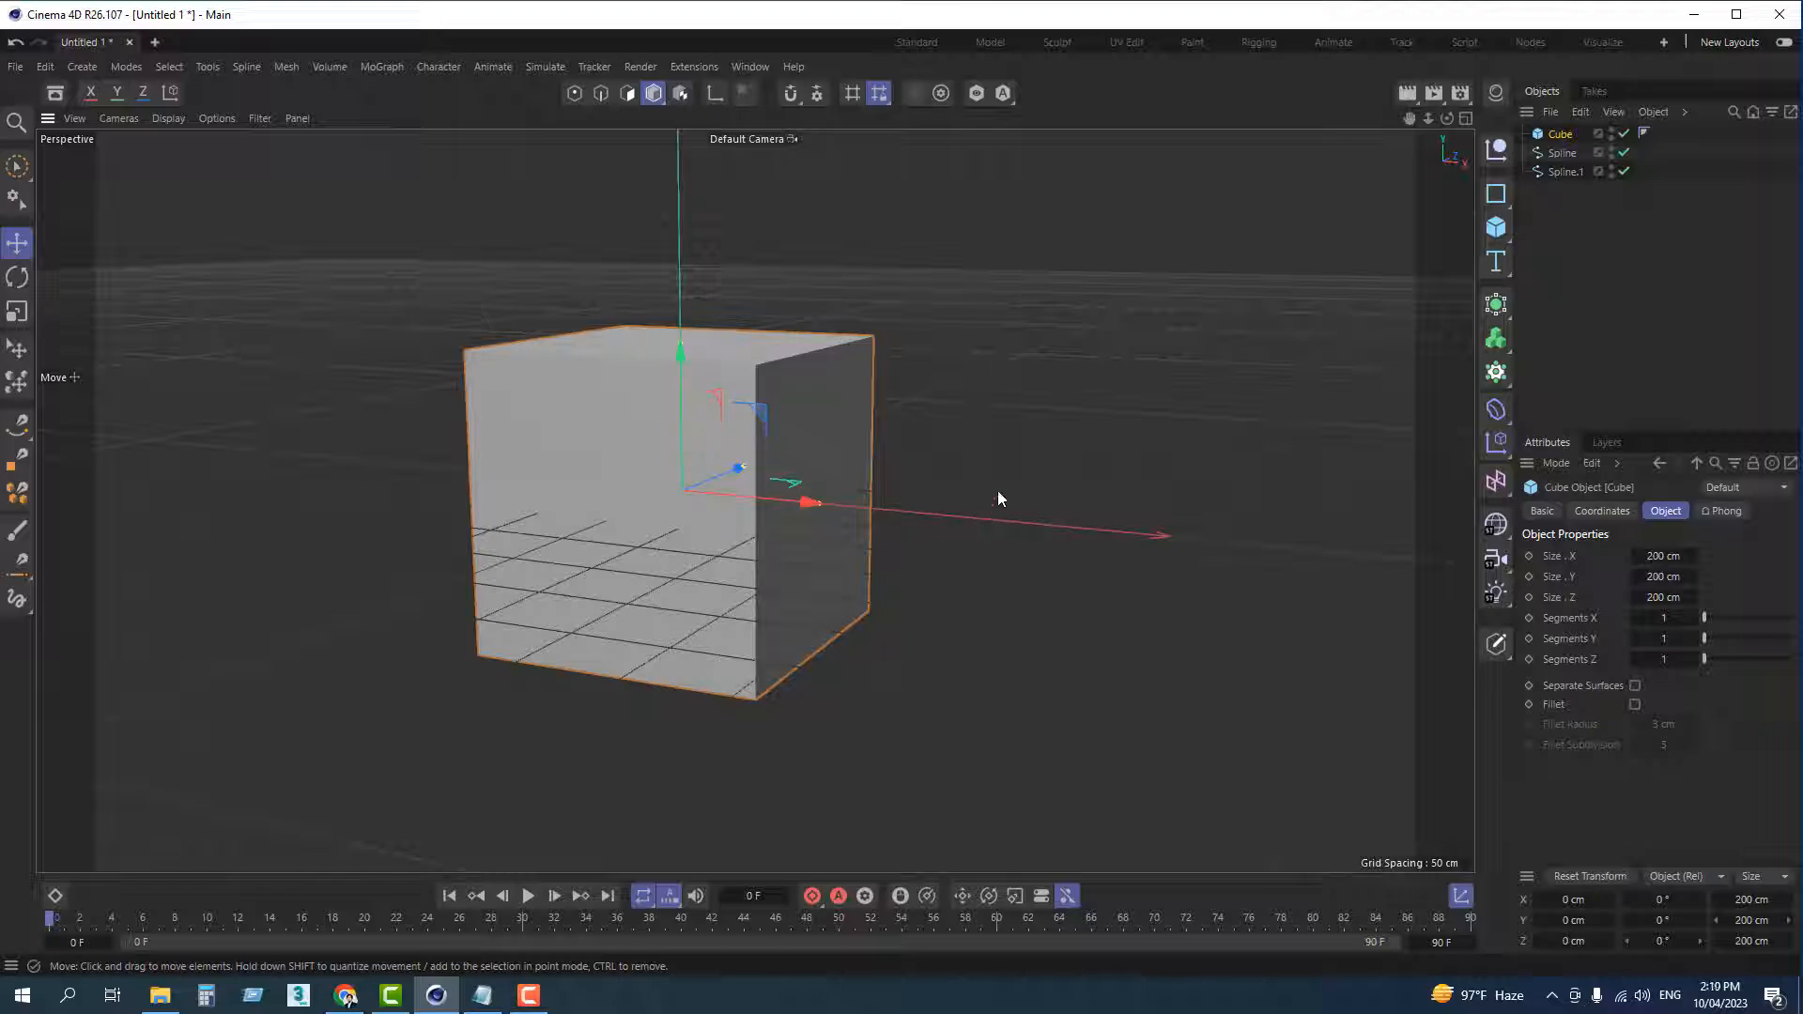
alt+drag(1004, 477, 797, 539)
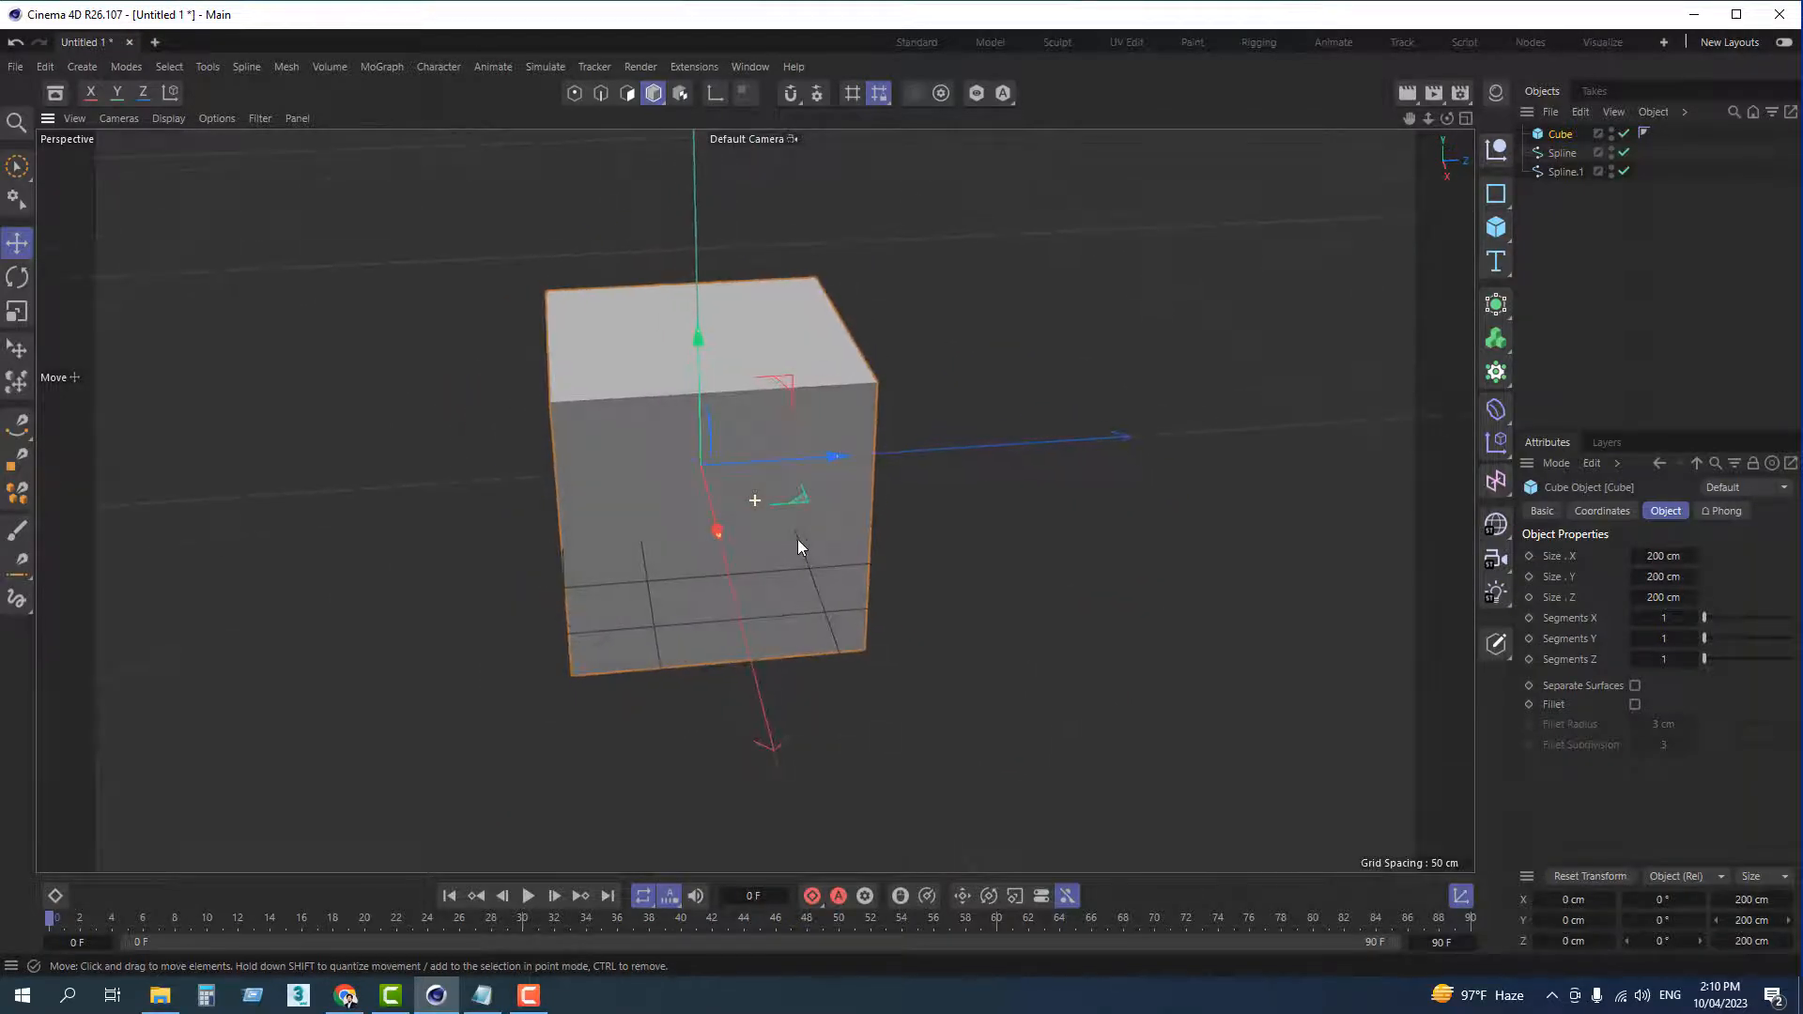
alt+drag(955, 589, 907, 584)
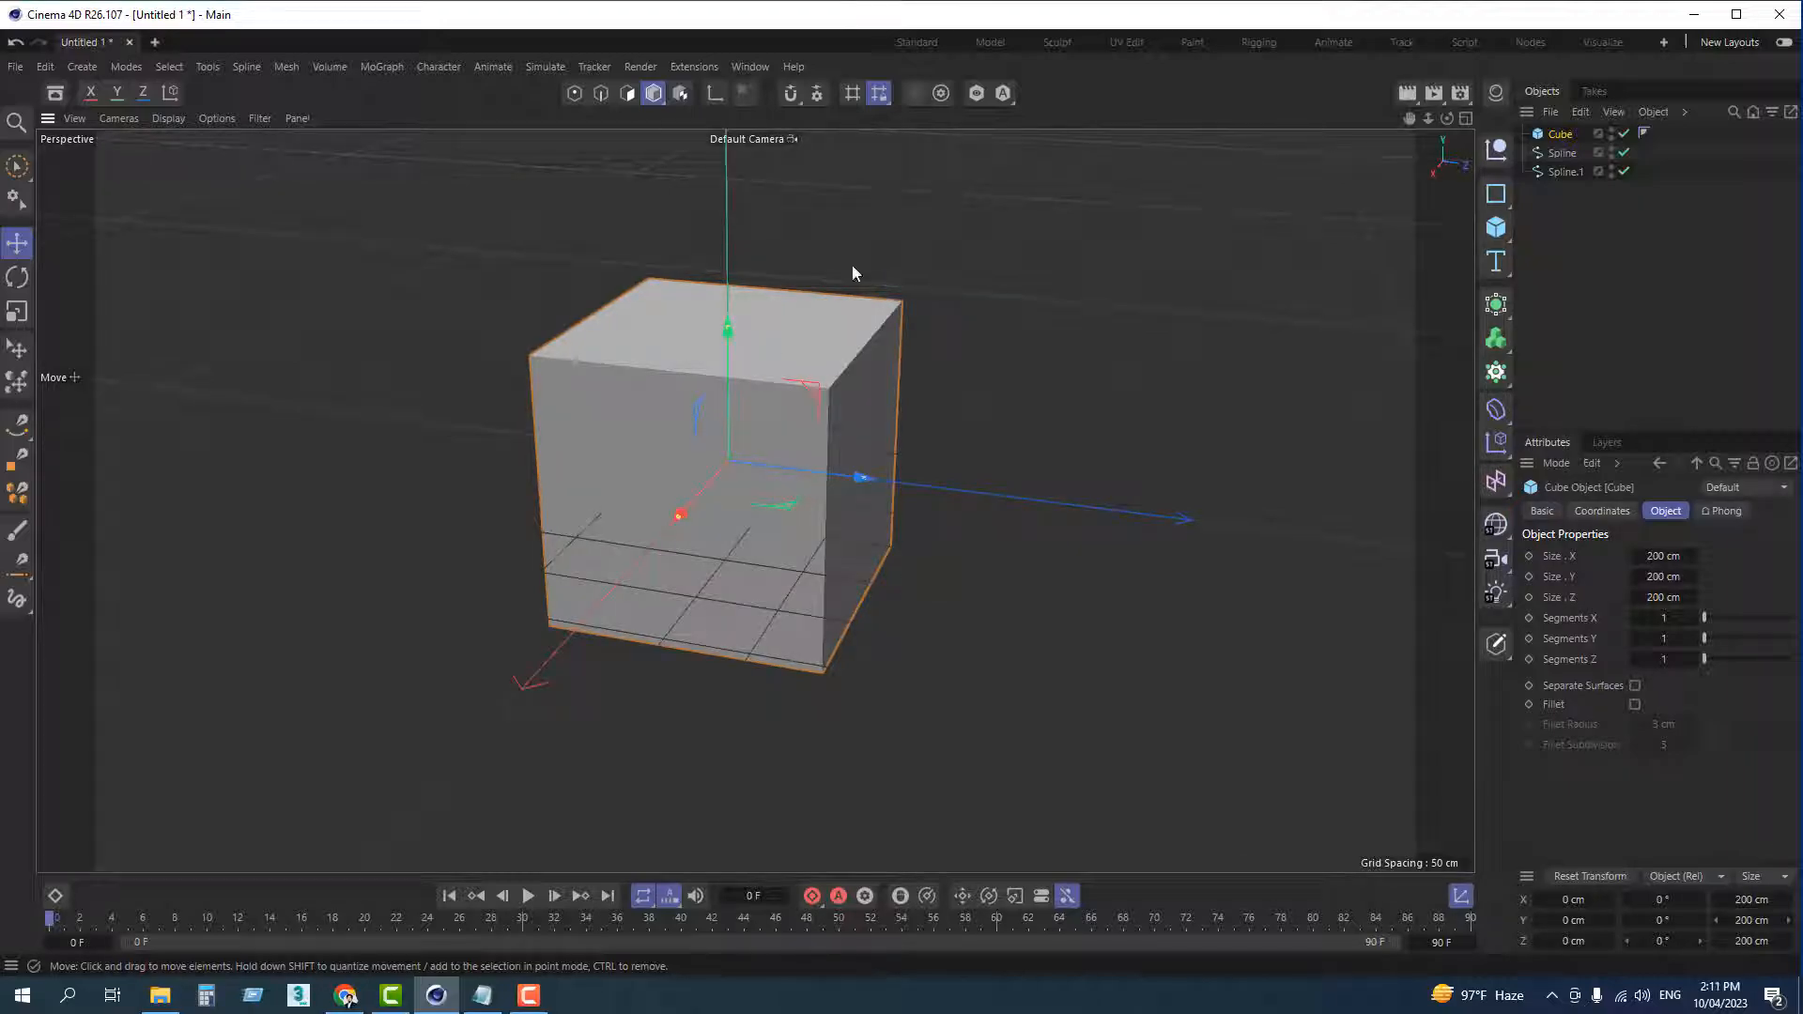
key(c)
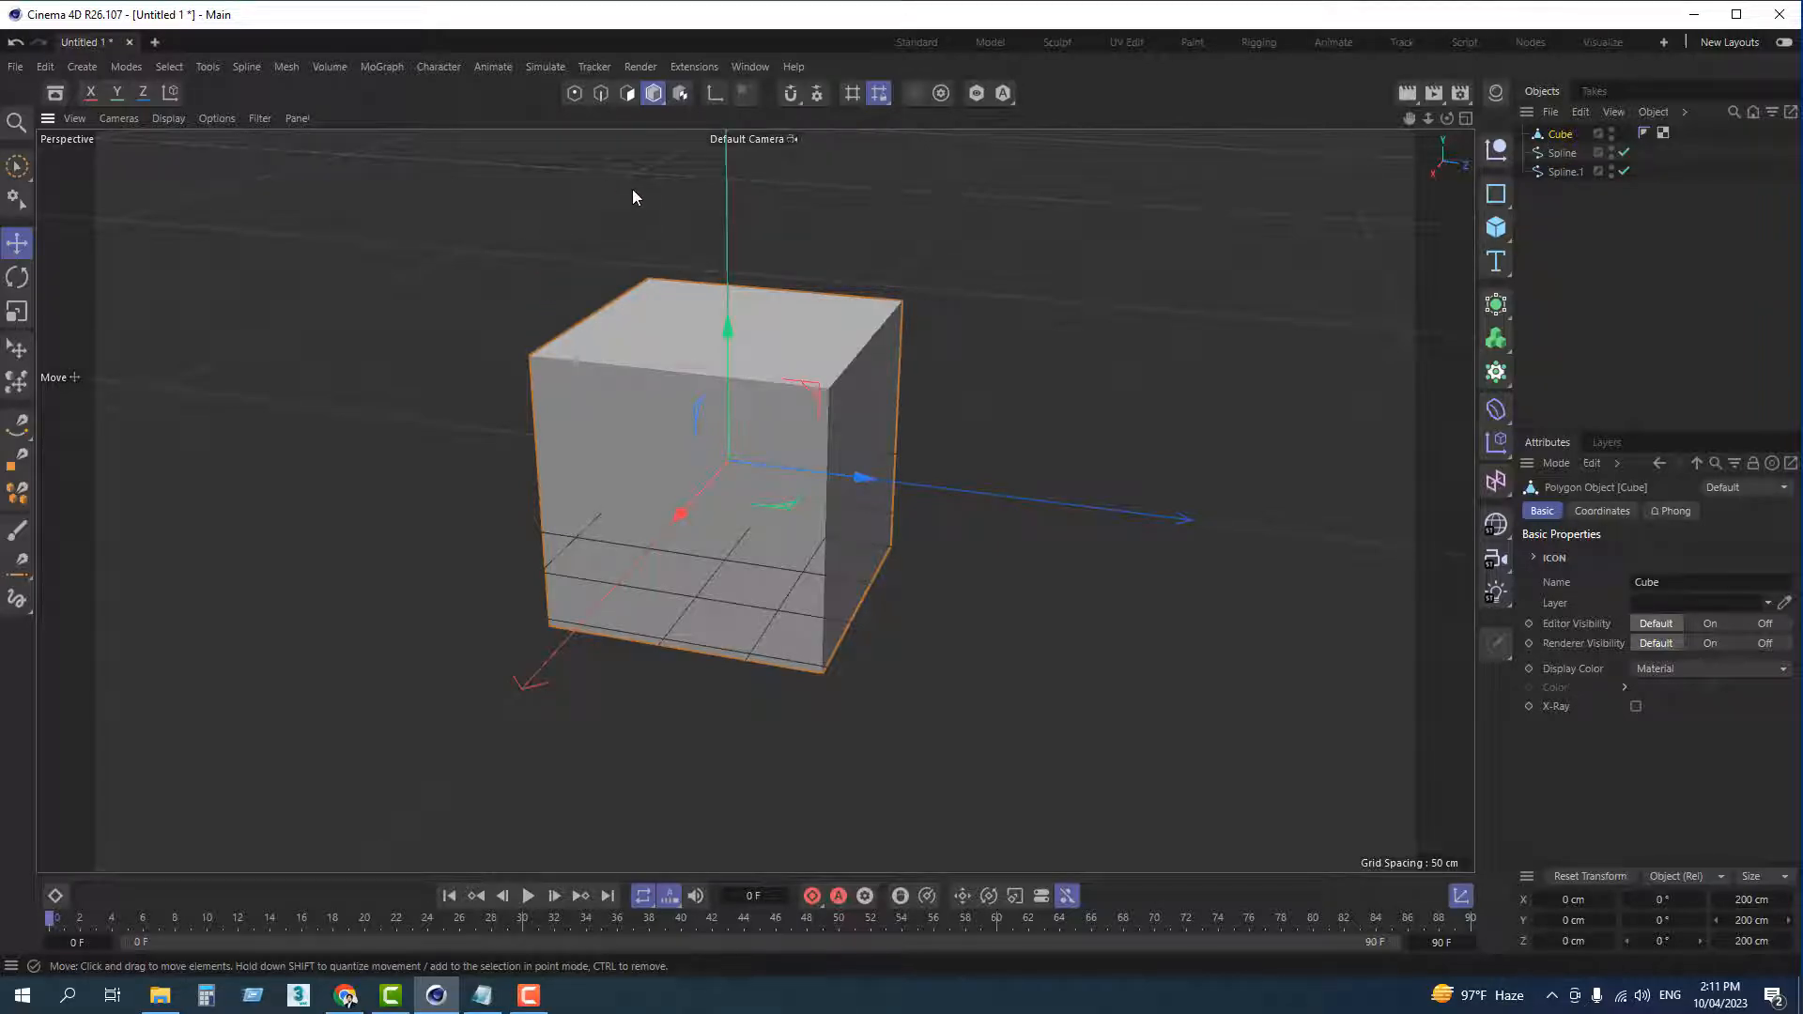
In Points mode, move the cube's near top corner point inward along X to about 87.8 cm.
click(573, 94)
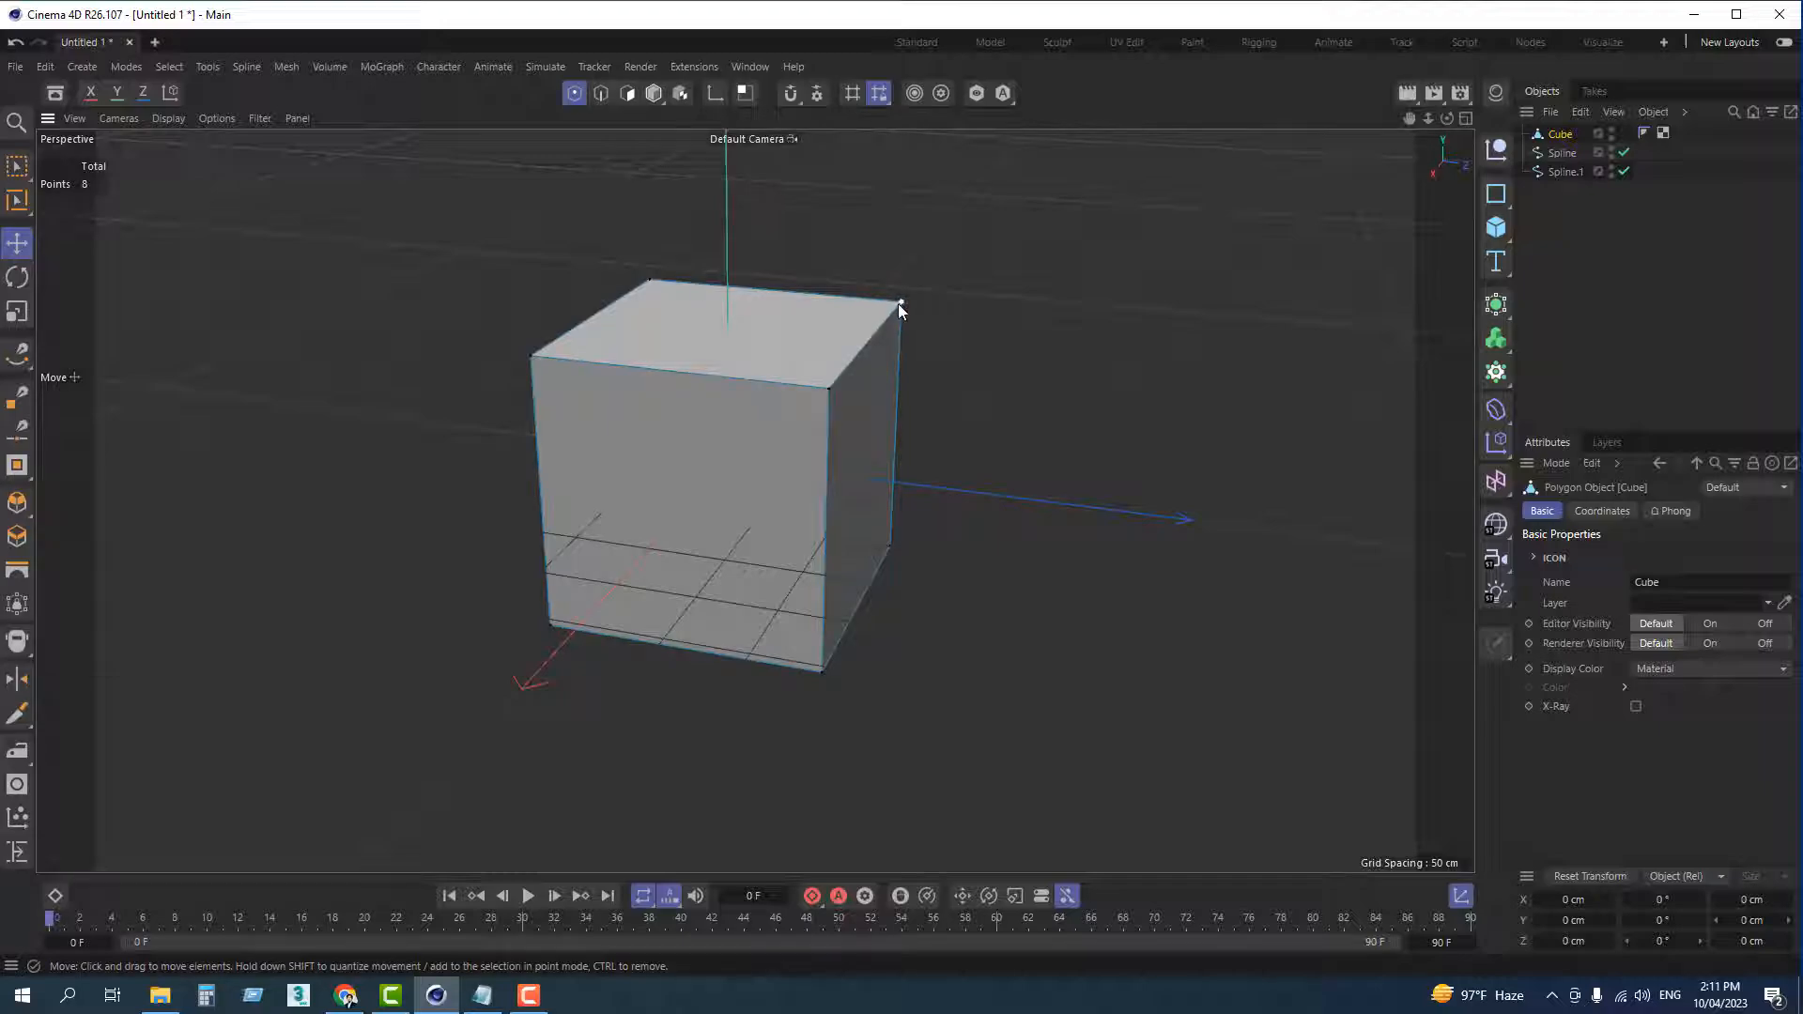
click(825, 391)
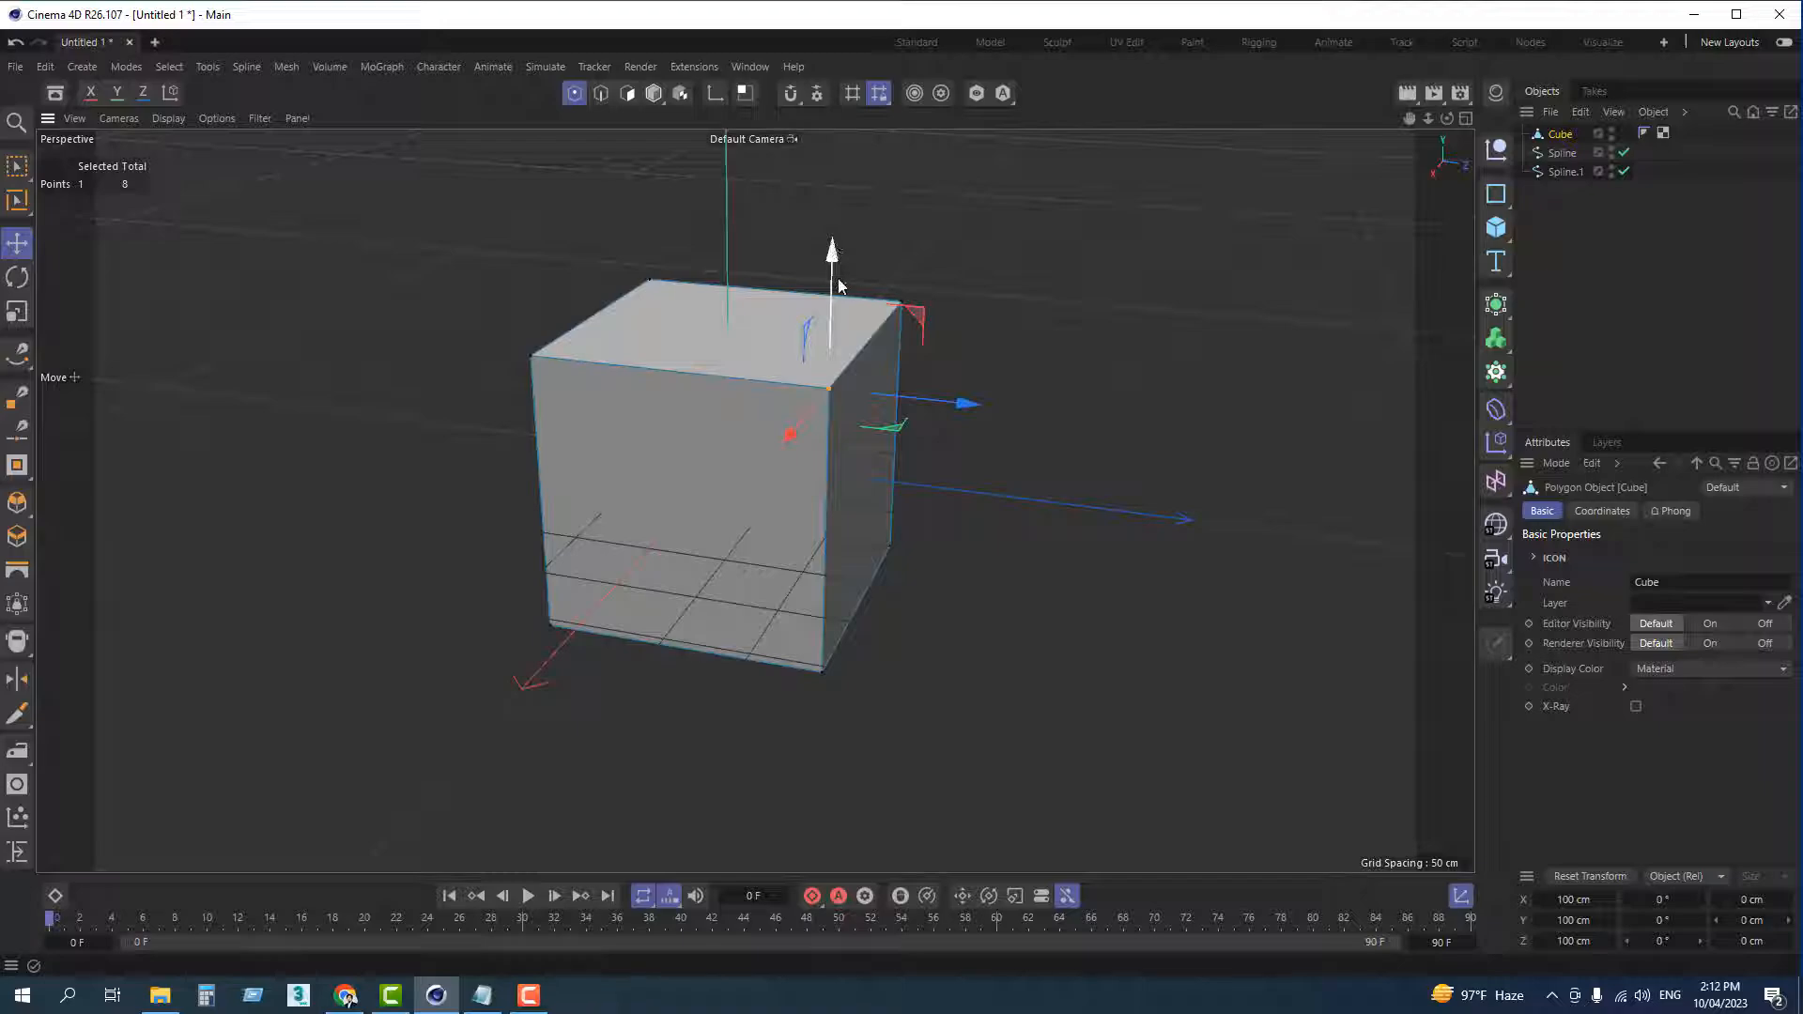
scroll(830, 256, up, 2)
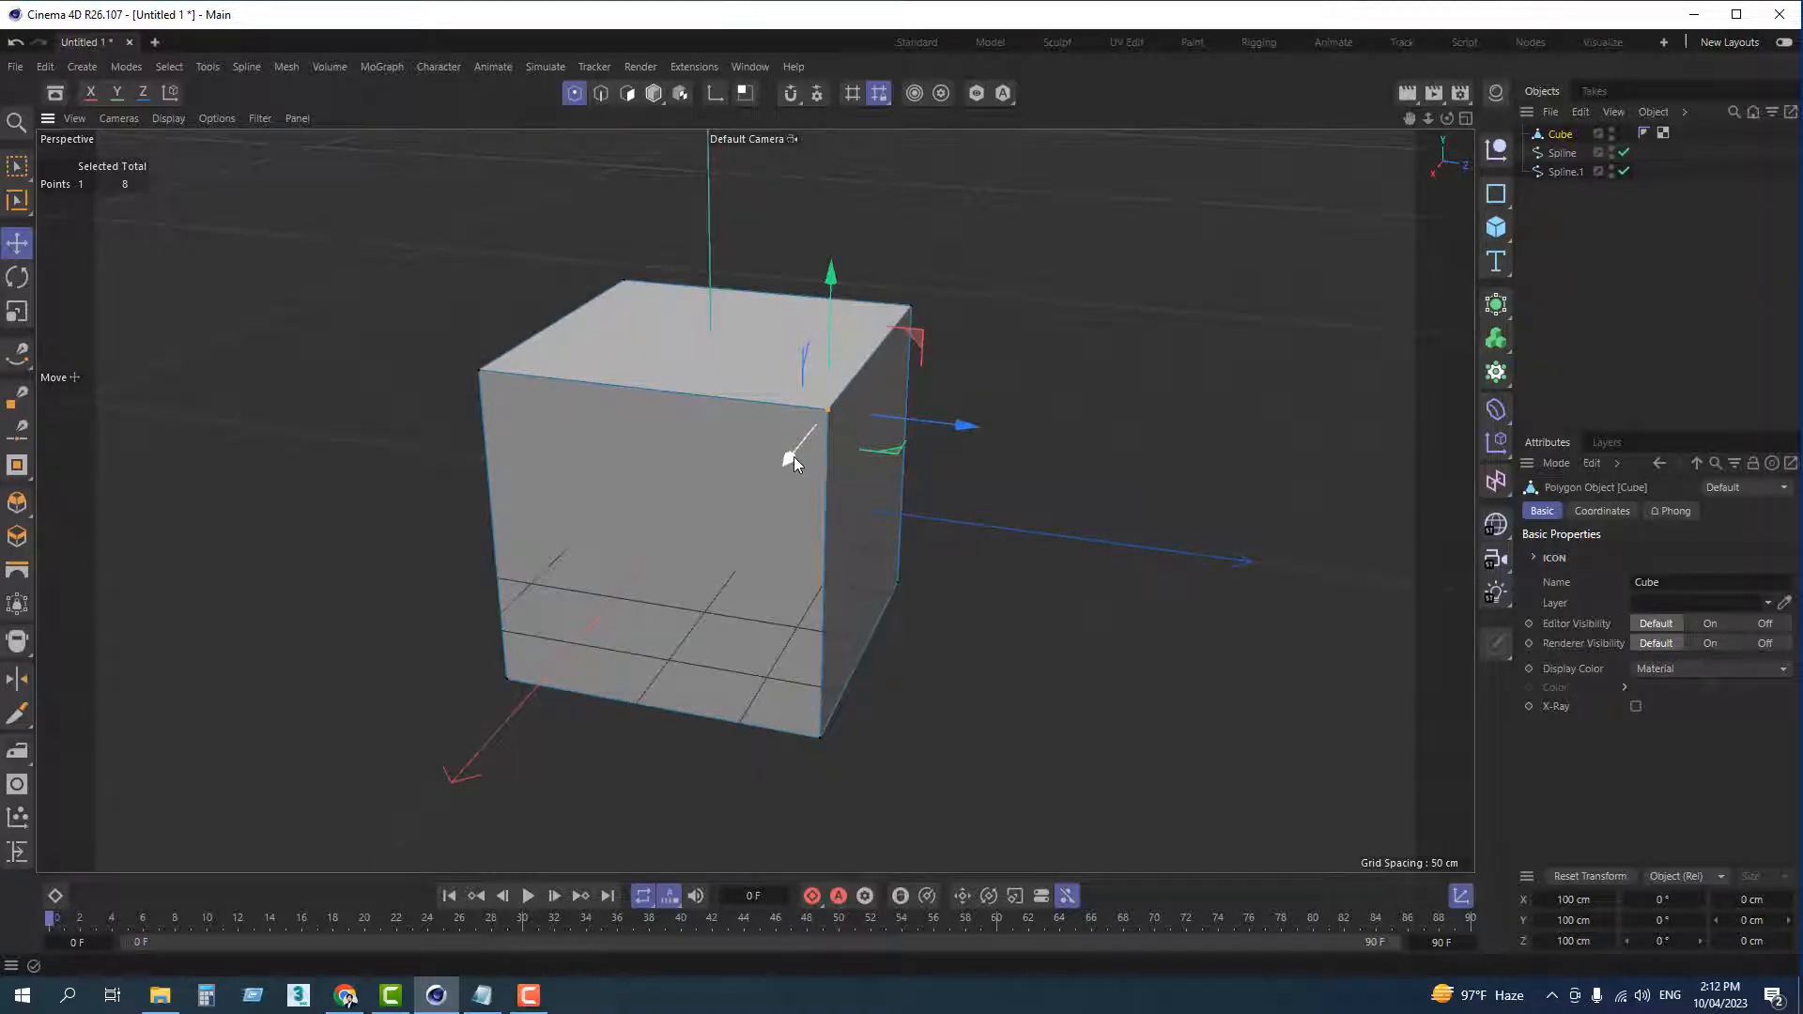
mouse_move(787, 452)
mouse_down()
mouse_move(742, 492)
mouse_move(843, 353)
mouse_move(742, 437)
mouse_move(818, 373)
mouse_move(741, 460)
mouse_move(838, 392)
mouse_move(785, 435)
mouse_up()
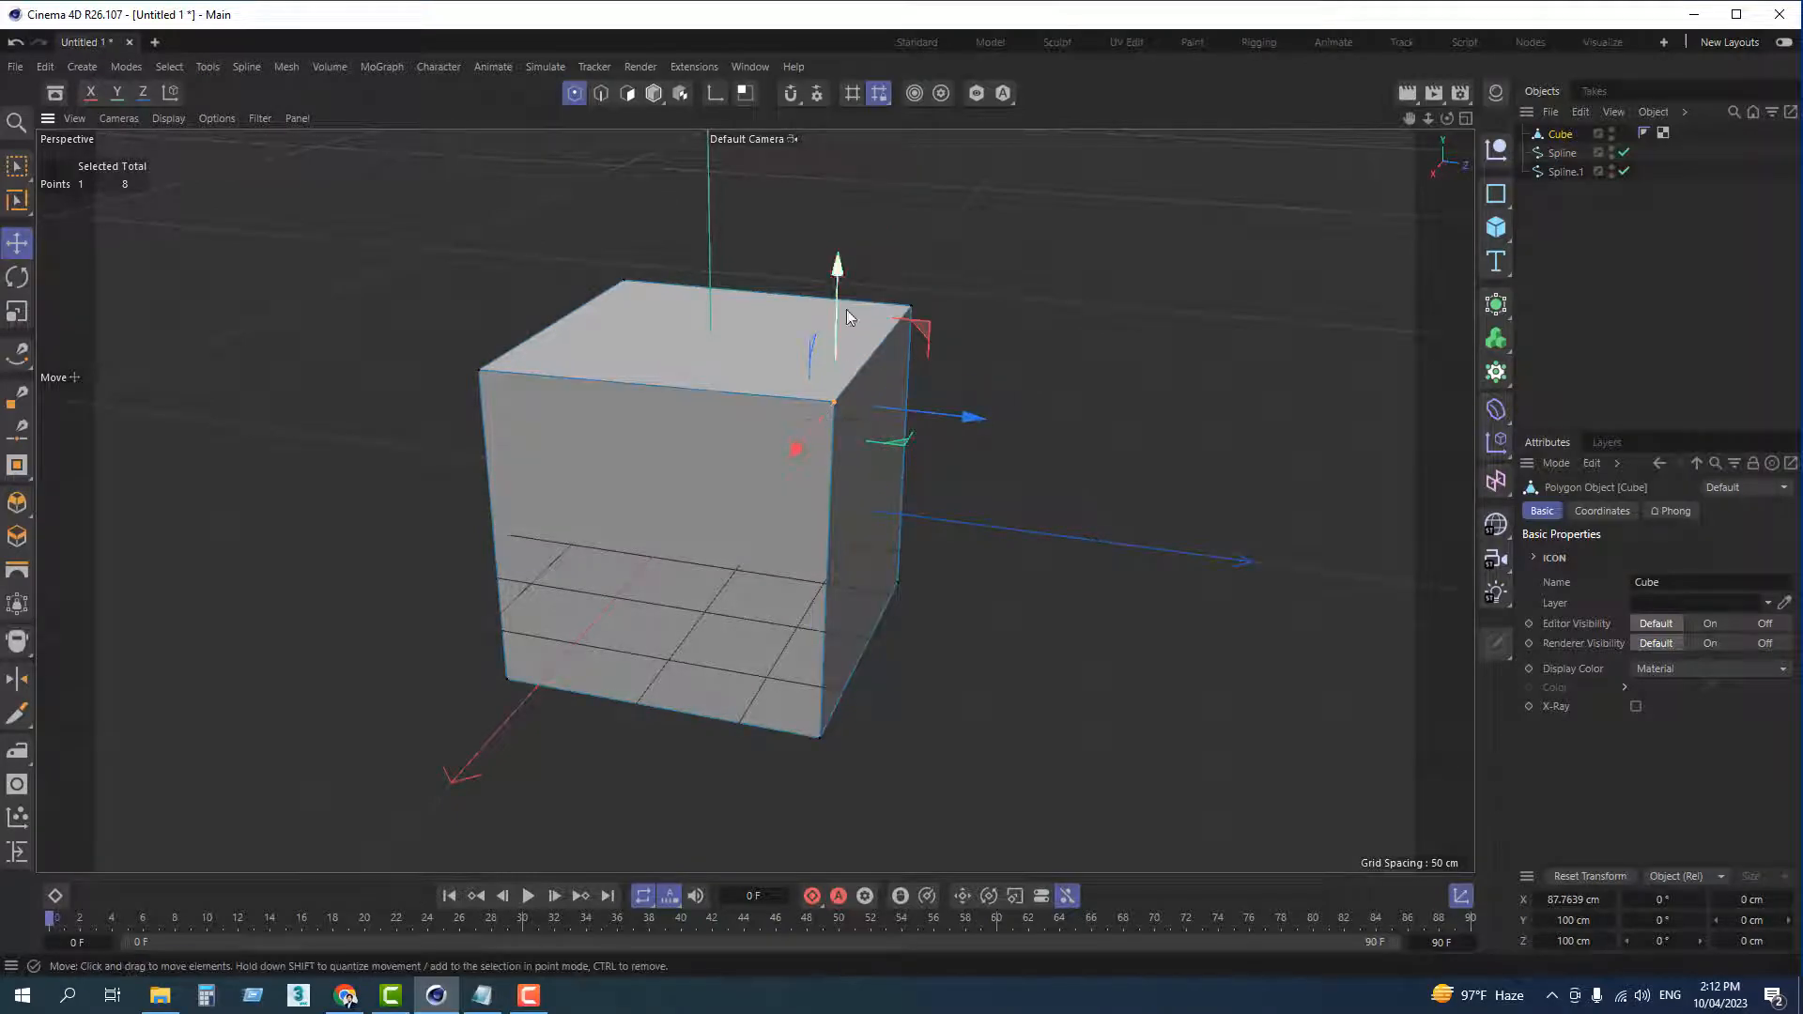
Try raising the top corner point about 30 cm and shifting it outward, undoing each move.
drag(834, 293, 822, 236)
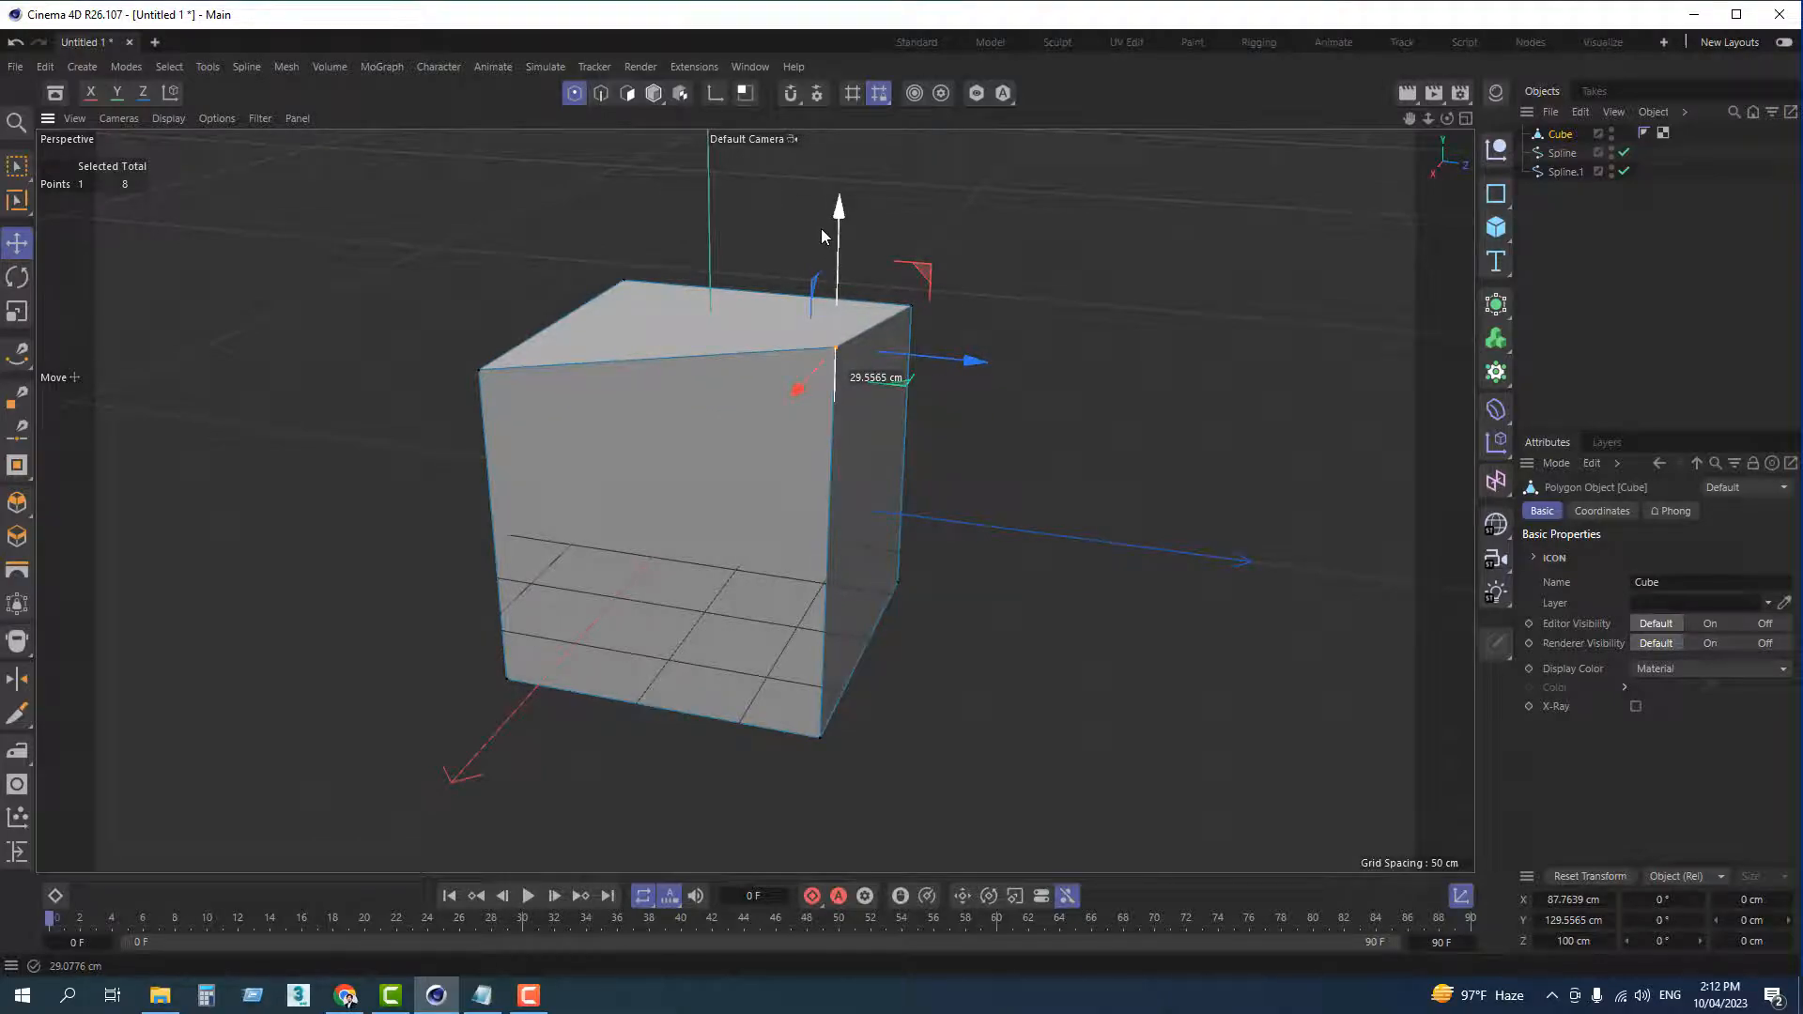
drag(823, 236, 823, 234)
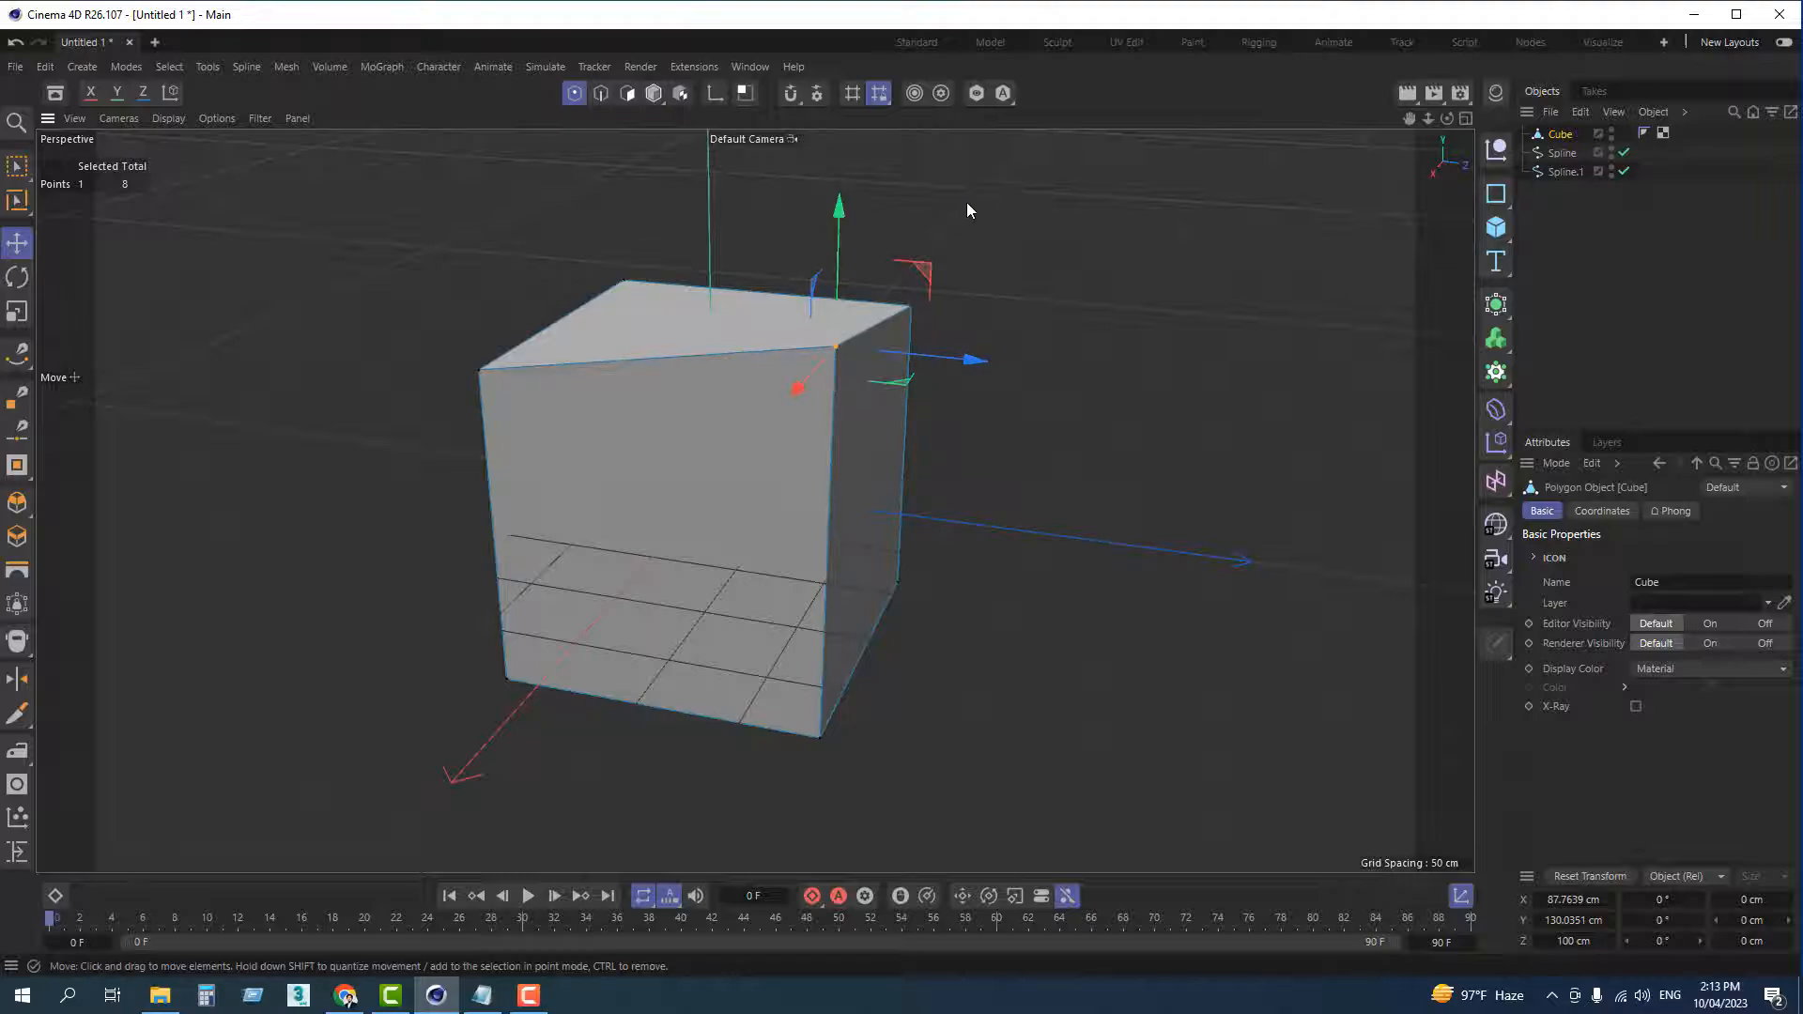
key(ctrl+z)
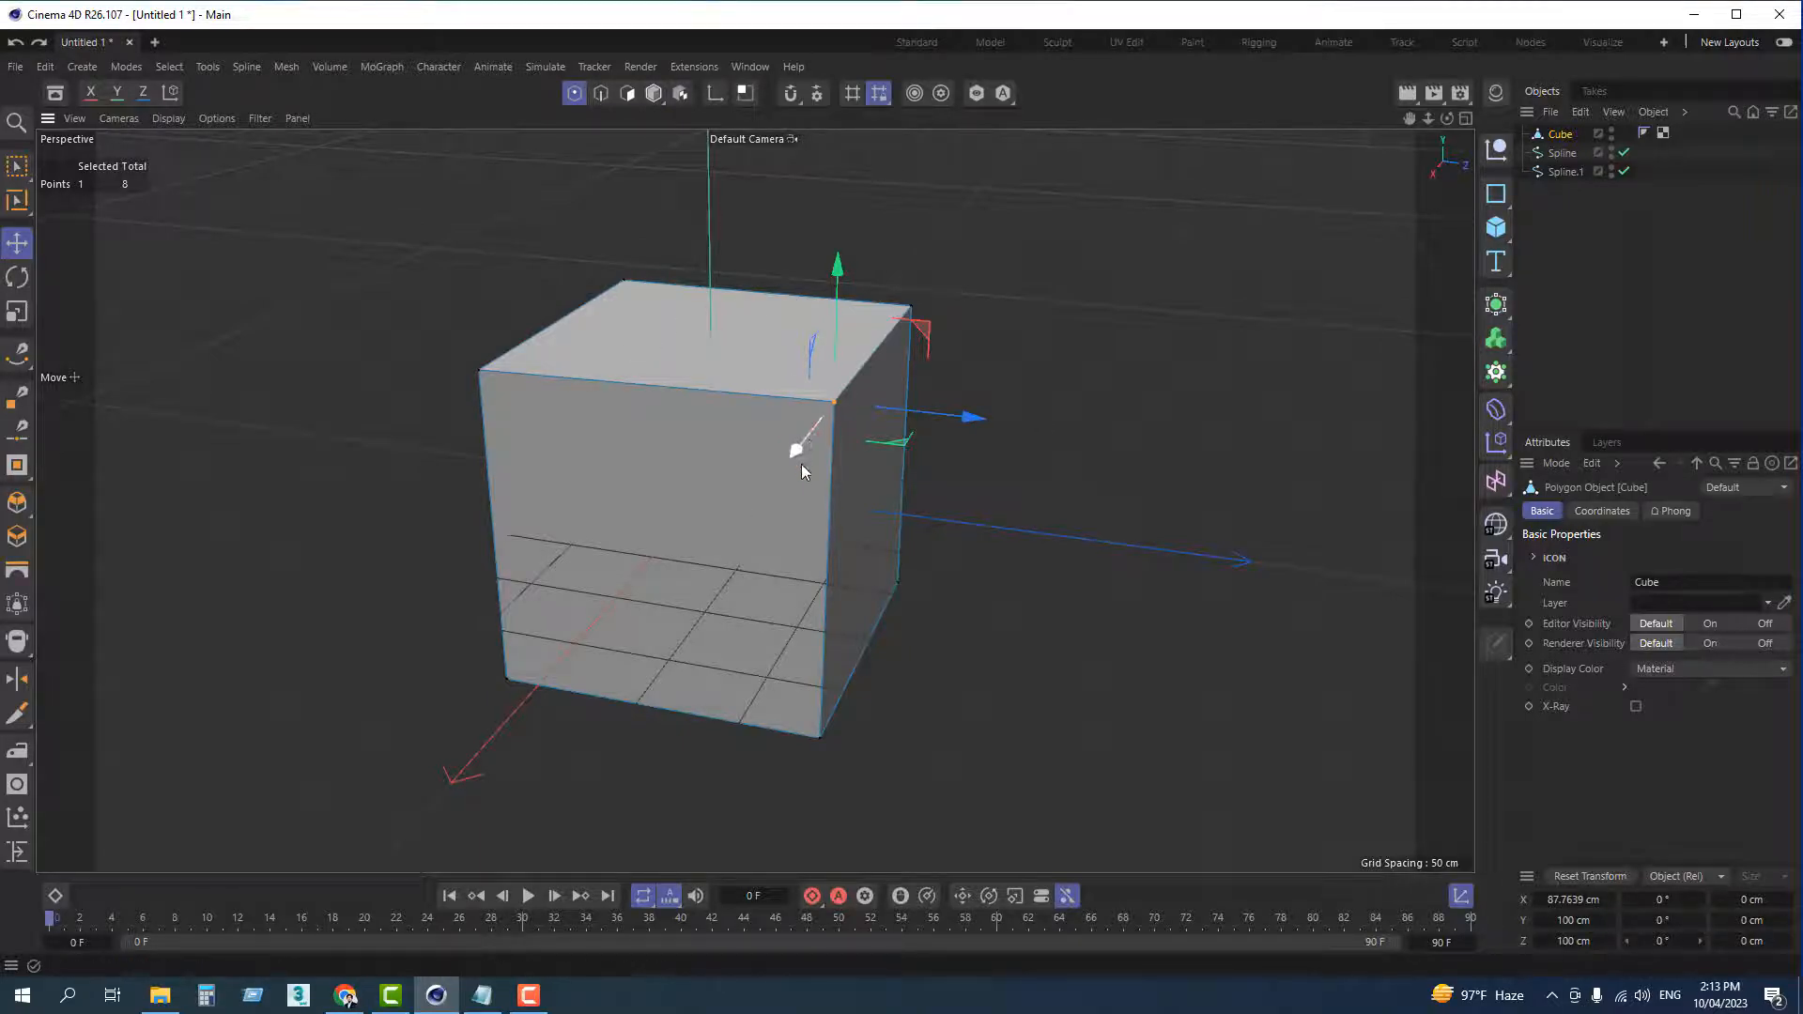
drag(800, 449, 909, 222)
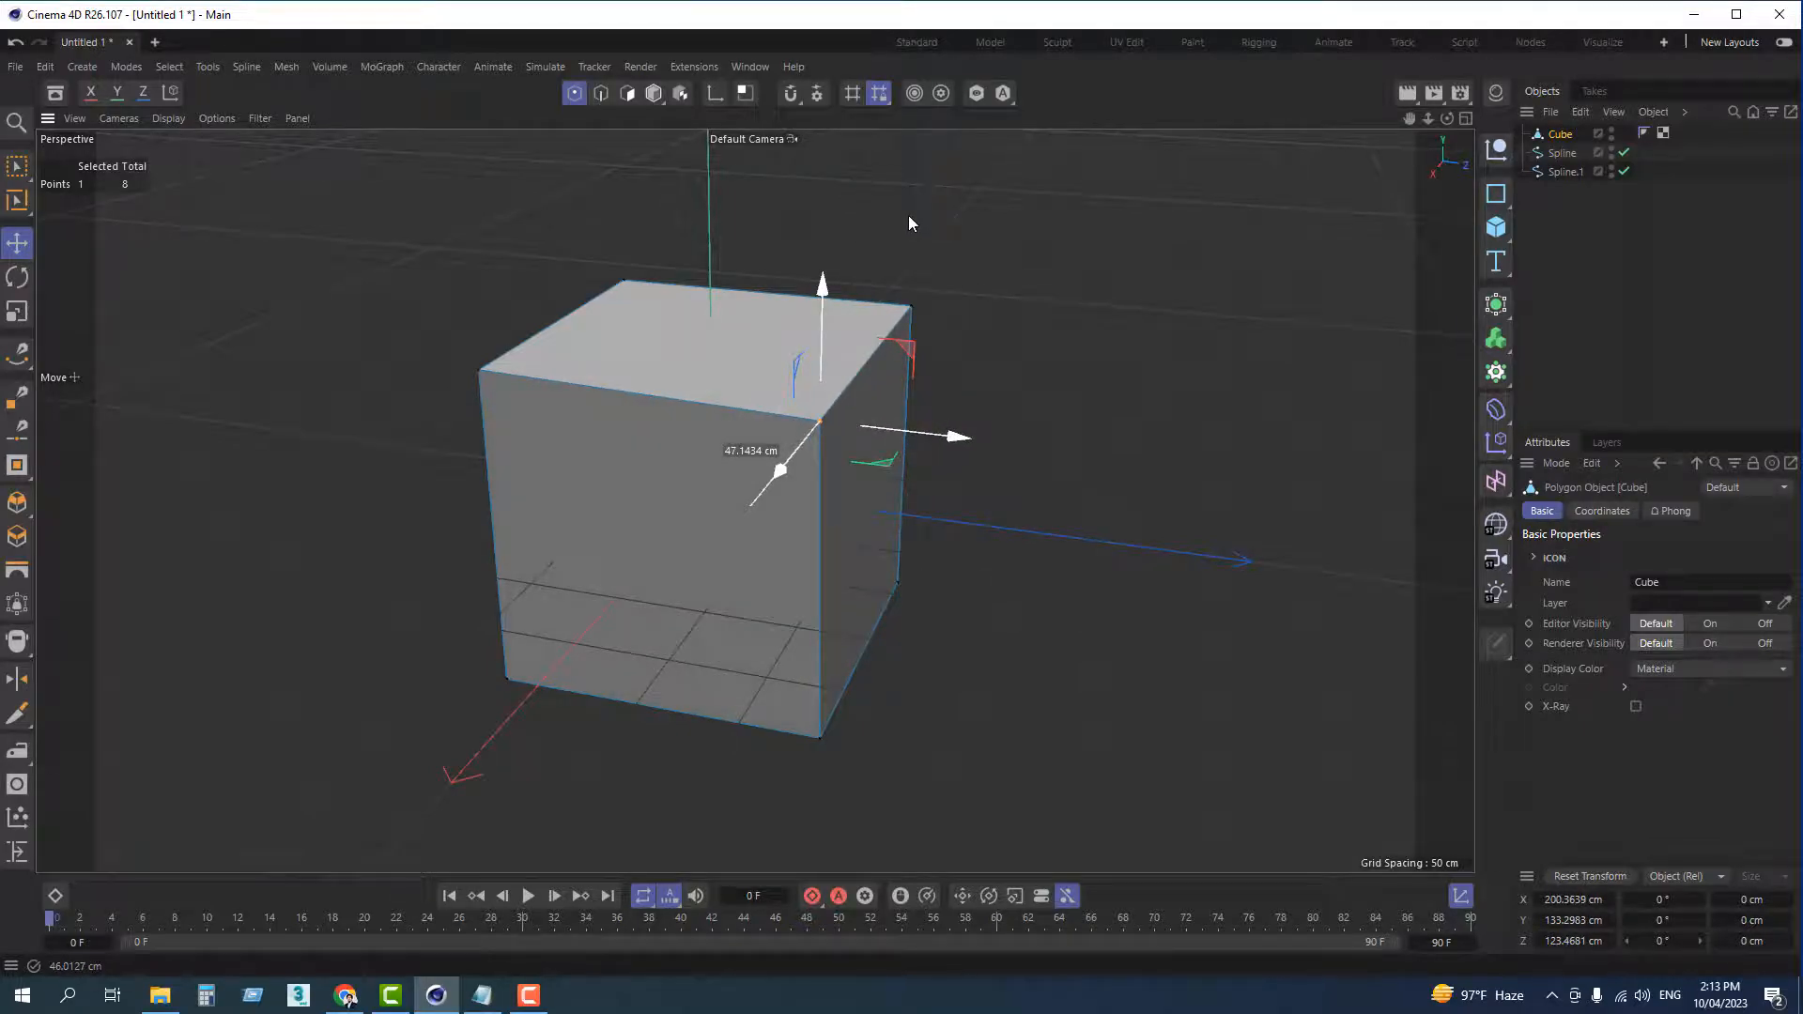
key(ctrl+z)
key(ctrl+z)
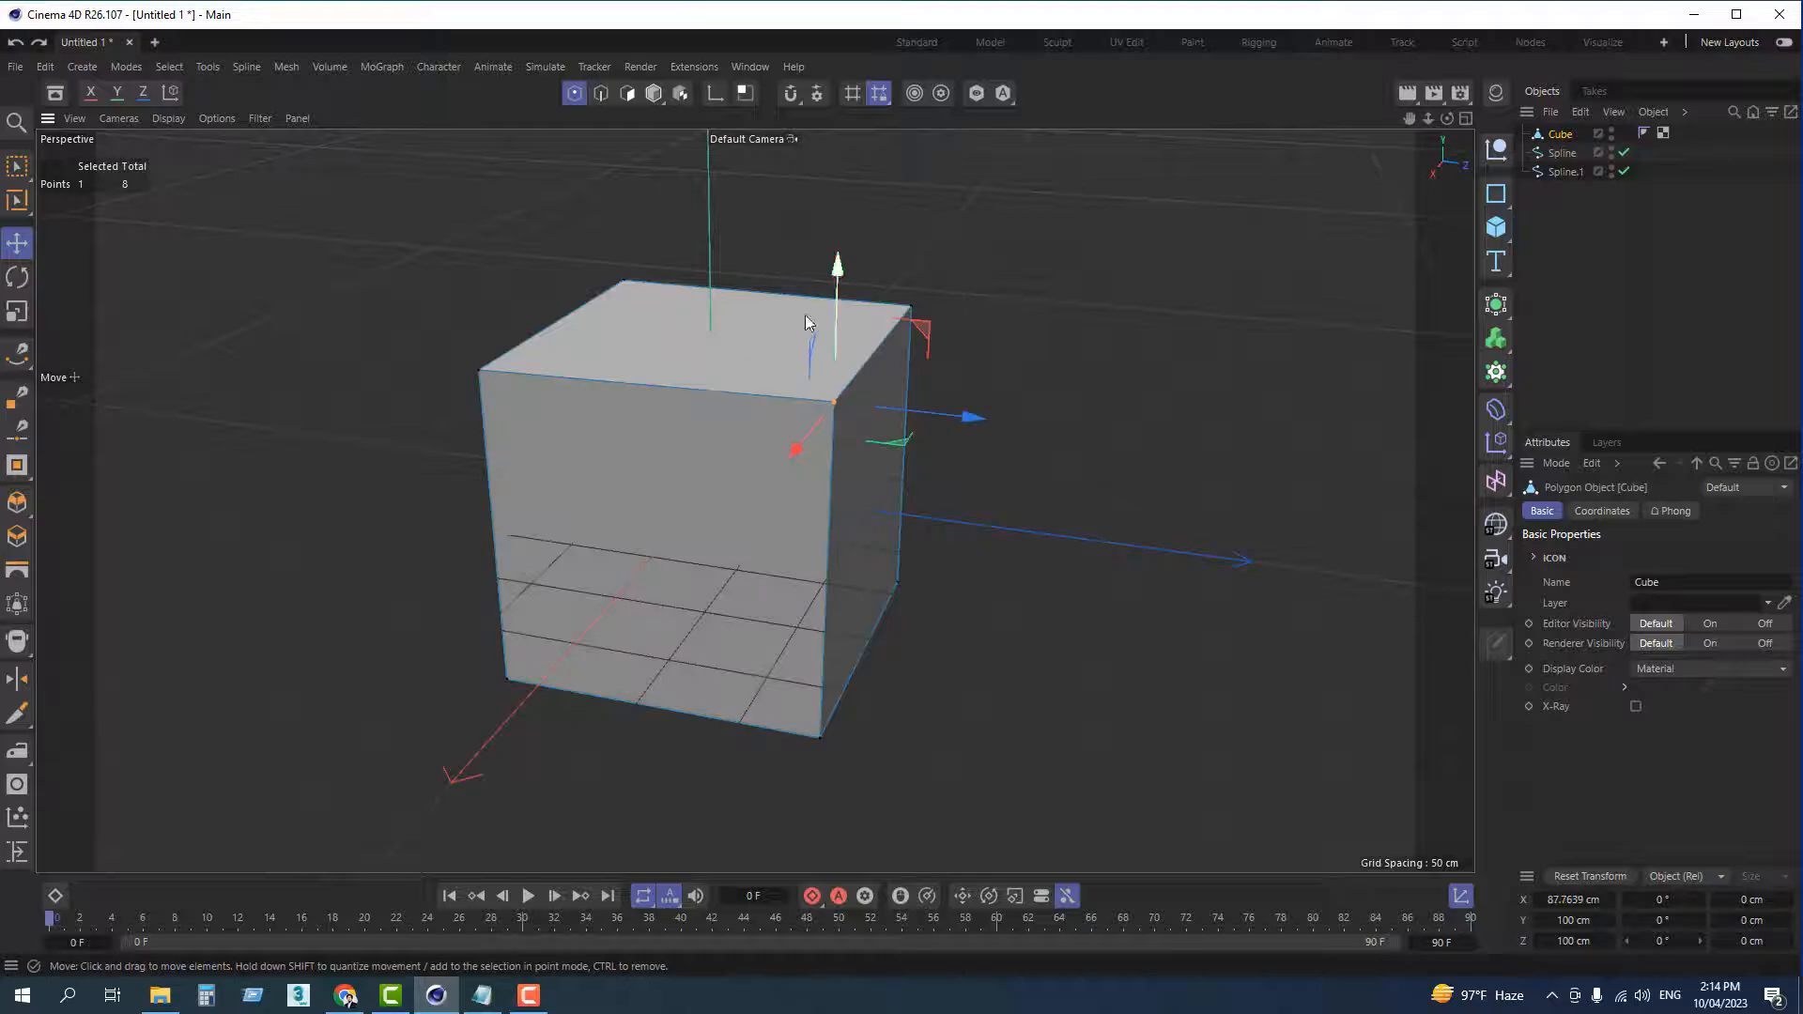
In Edges mode, move the cube's front top edge up and inward to about X 68.8 cm, Y 124.3 cm.
scroll(877, 417, up, 2)
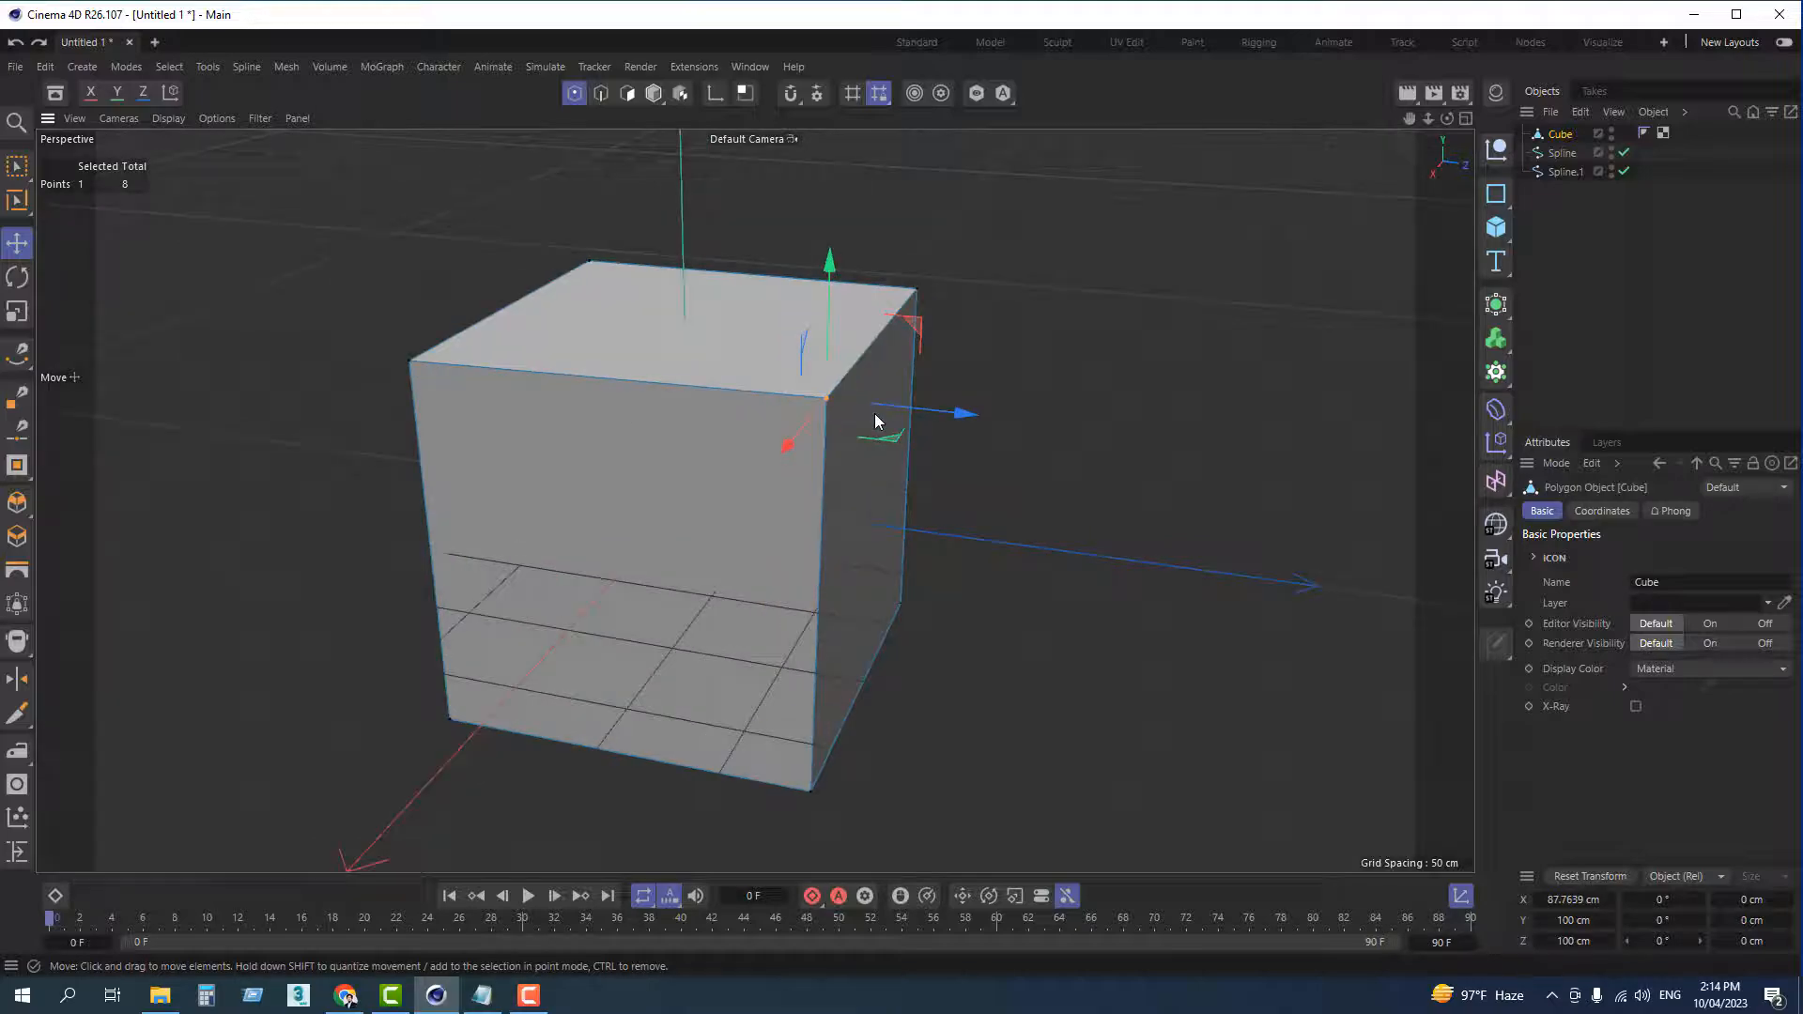
click(600, 94)
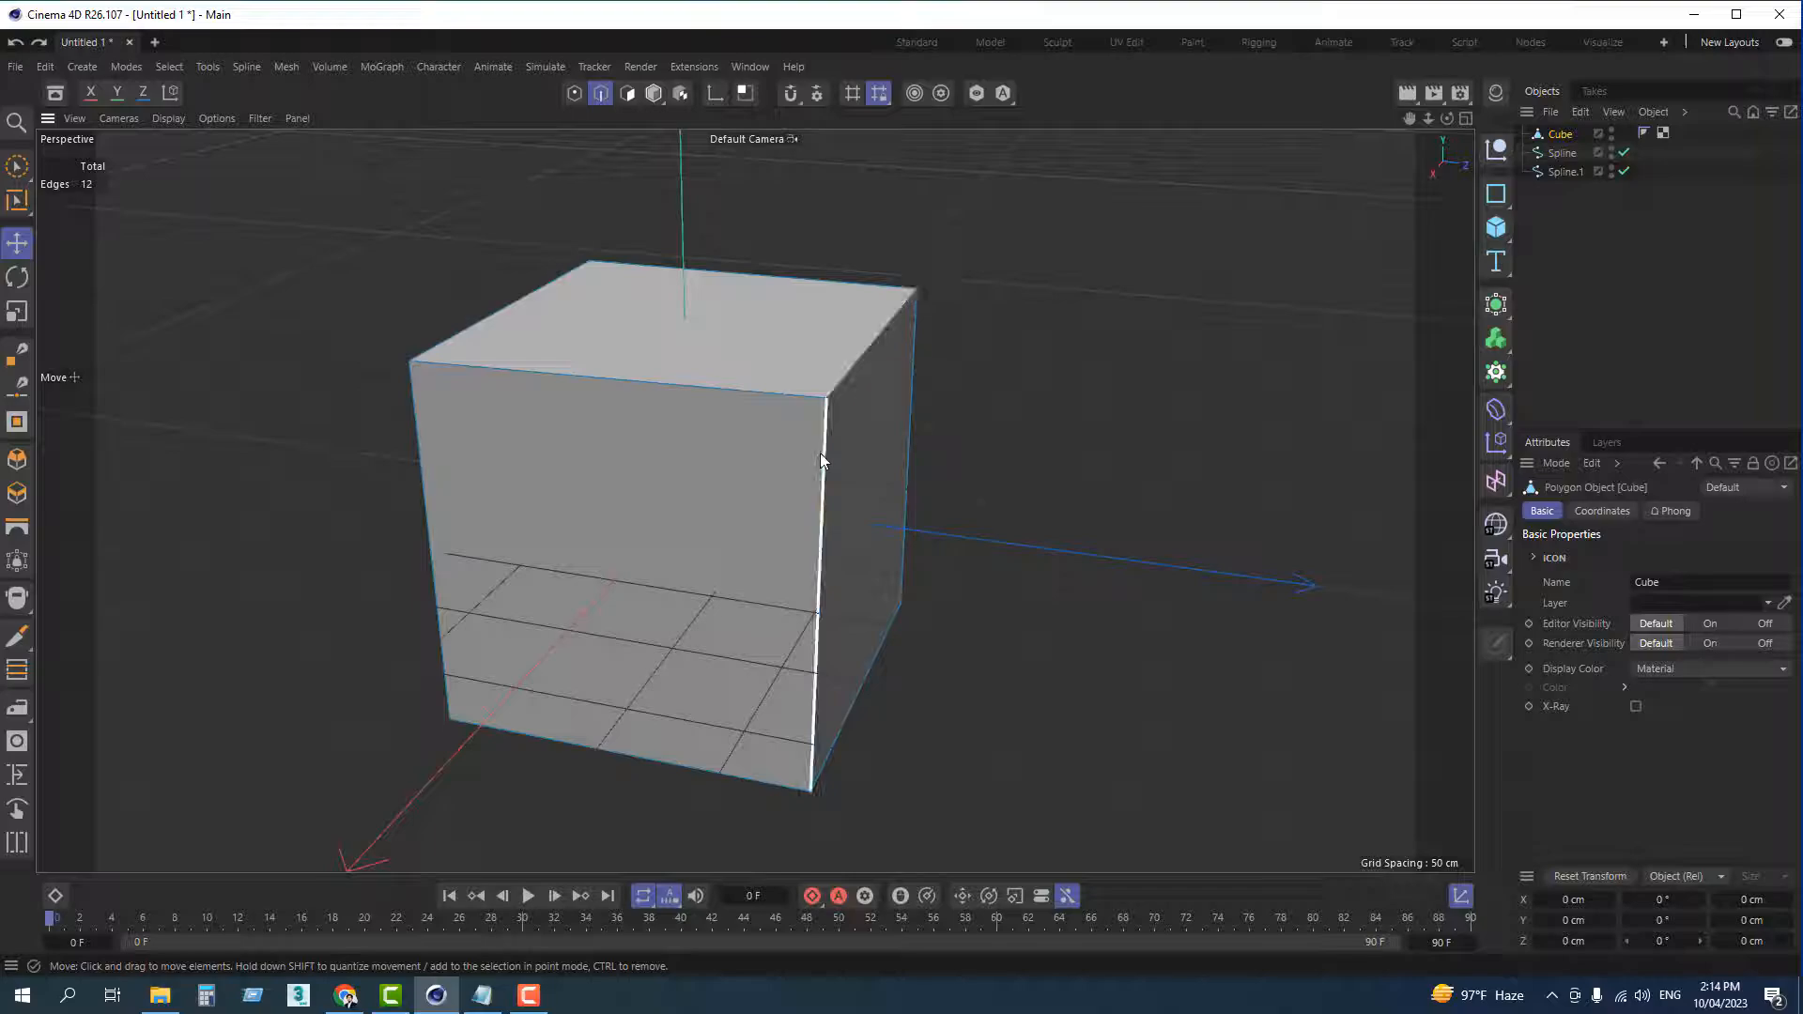
click(704, 387)
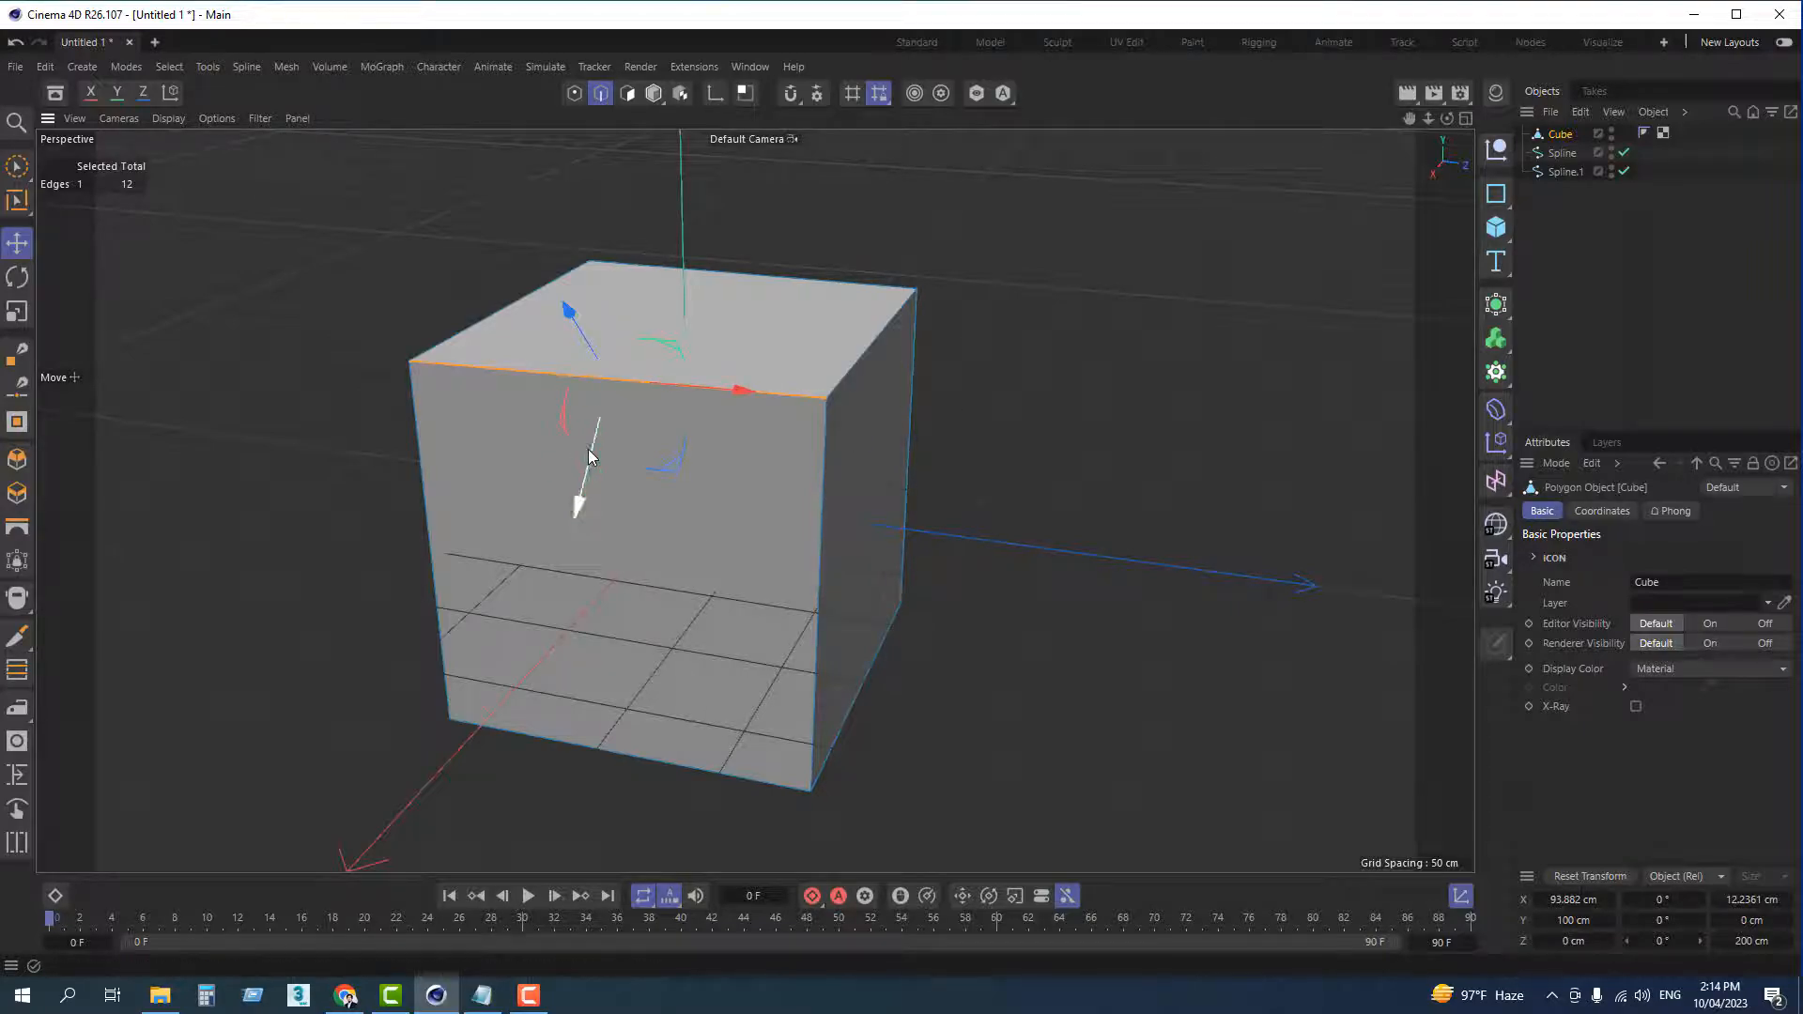
drag(587, 448, 631, 392)
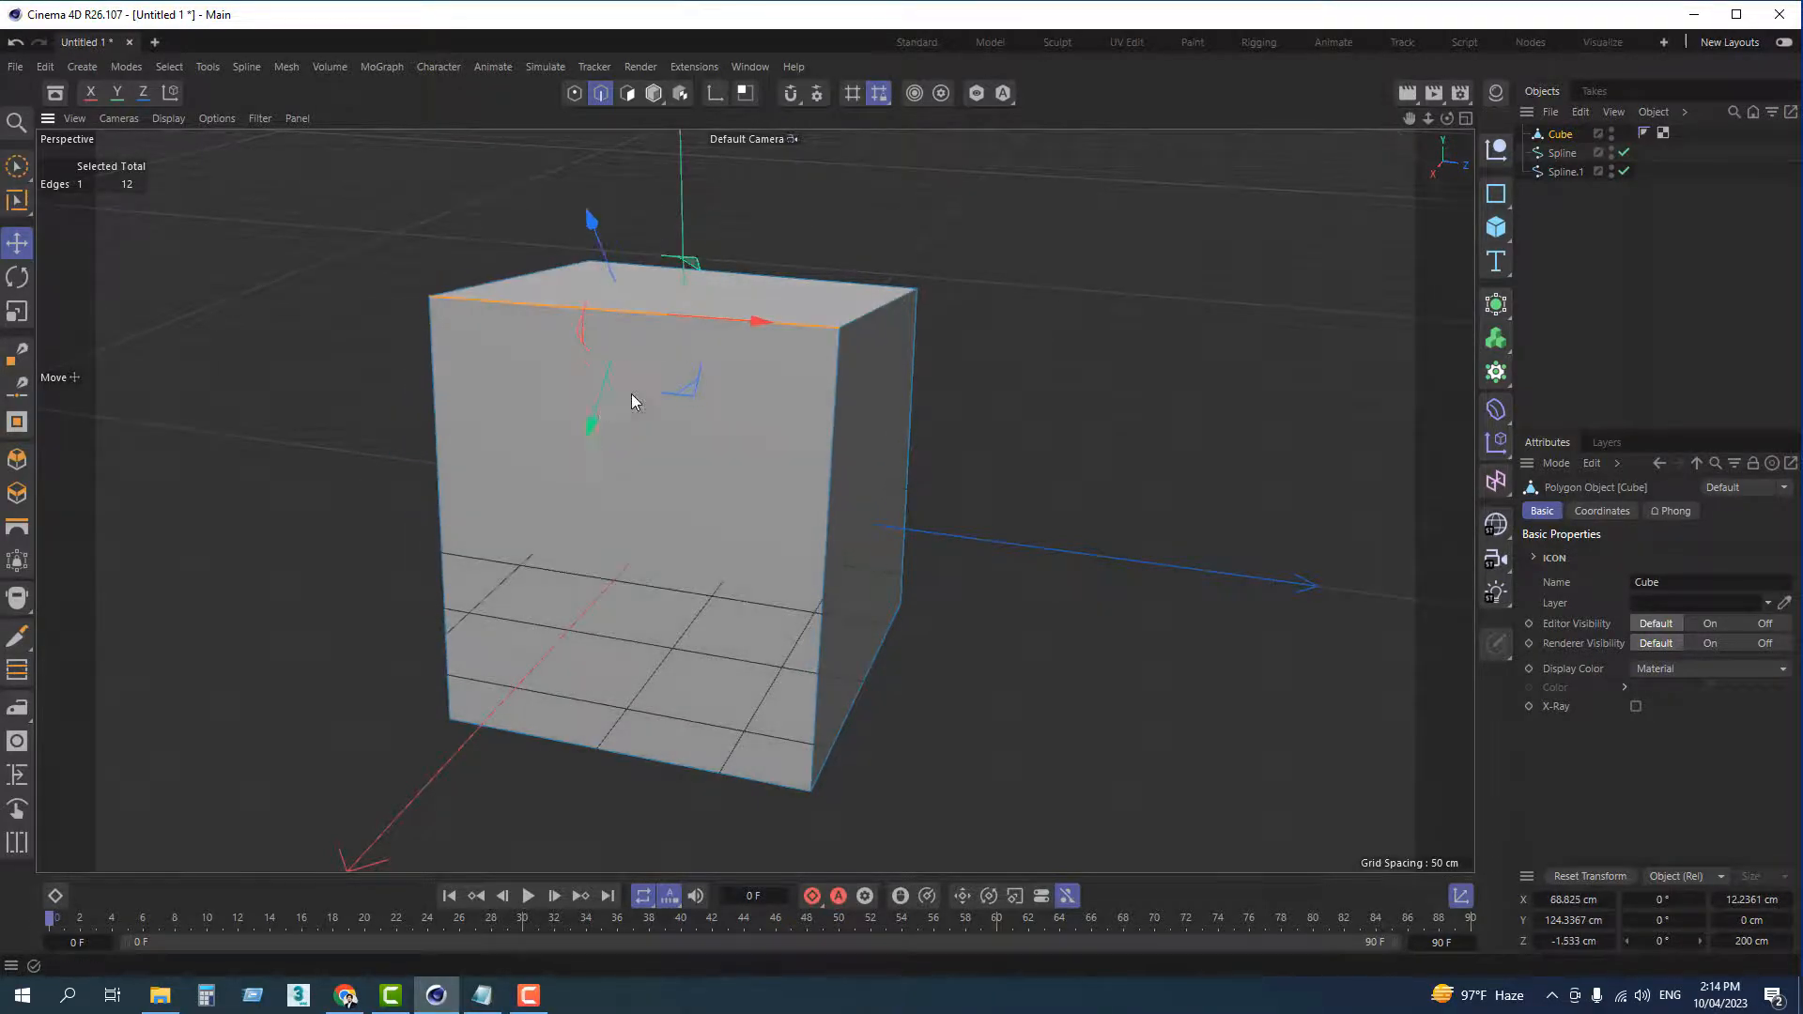
In Polygons mode, push the cube's positive-Z side face inward to about Z -18.3 cm.
click(626, 93)
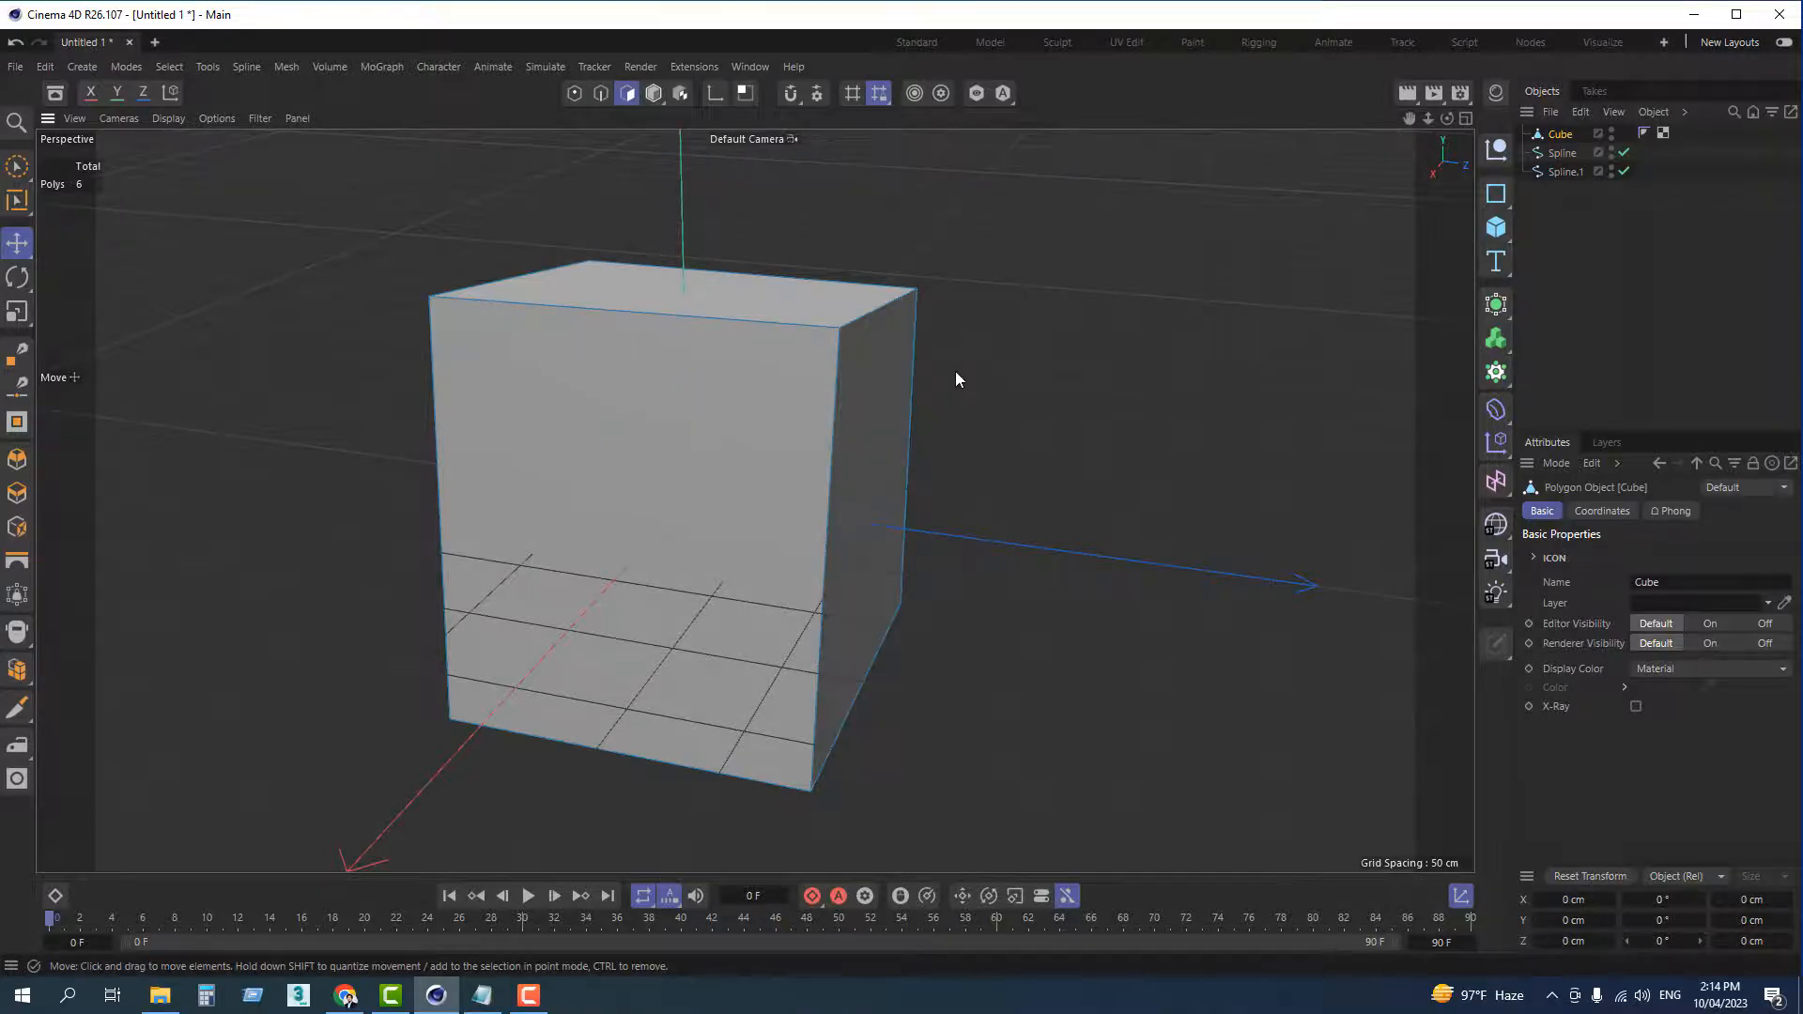
scroll(955, 370, up, 3)
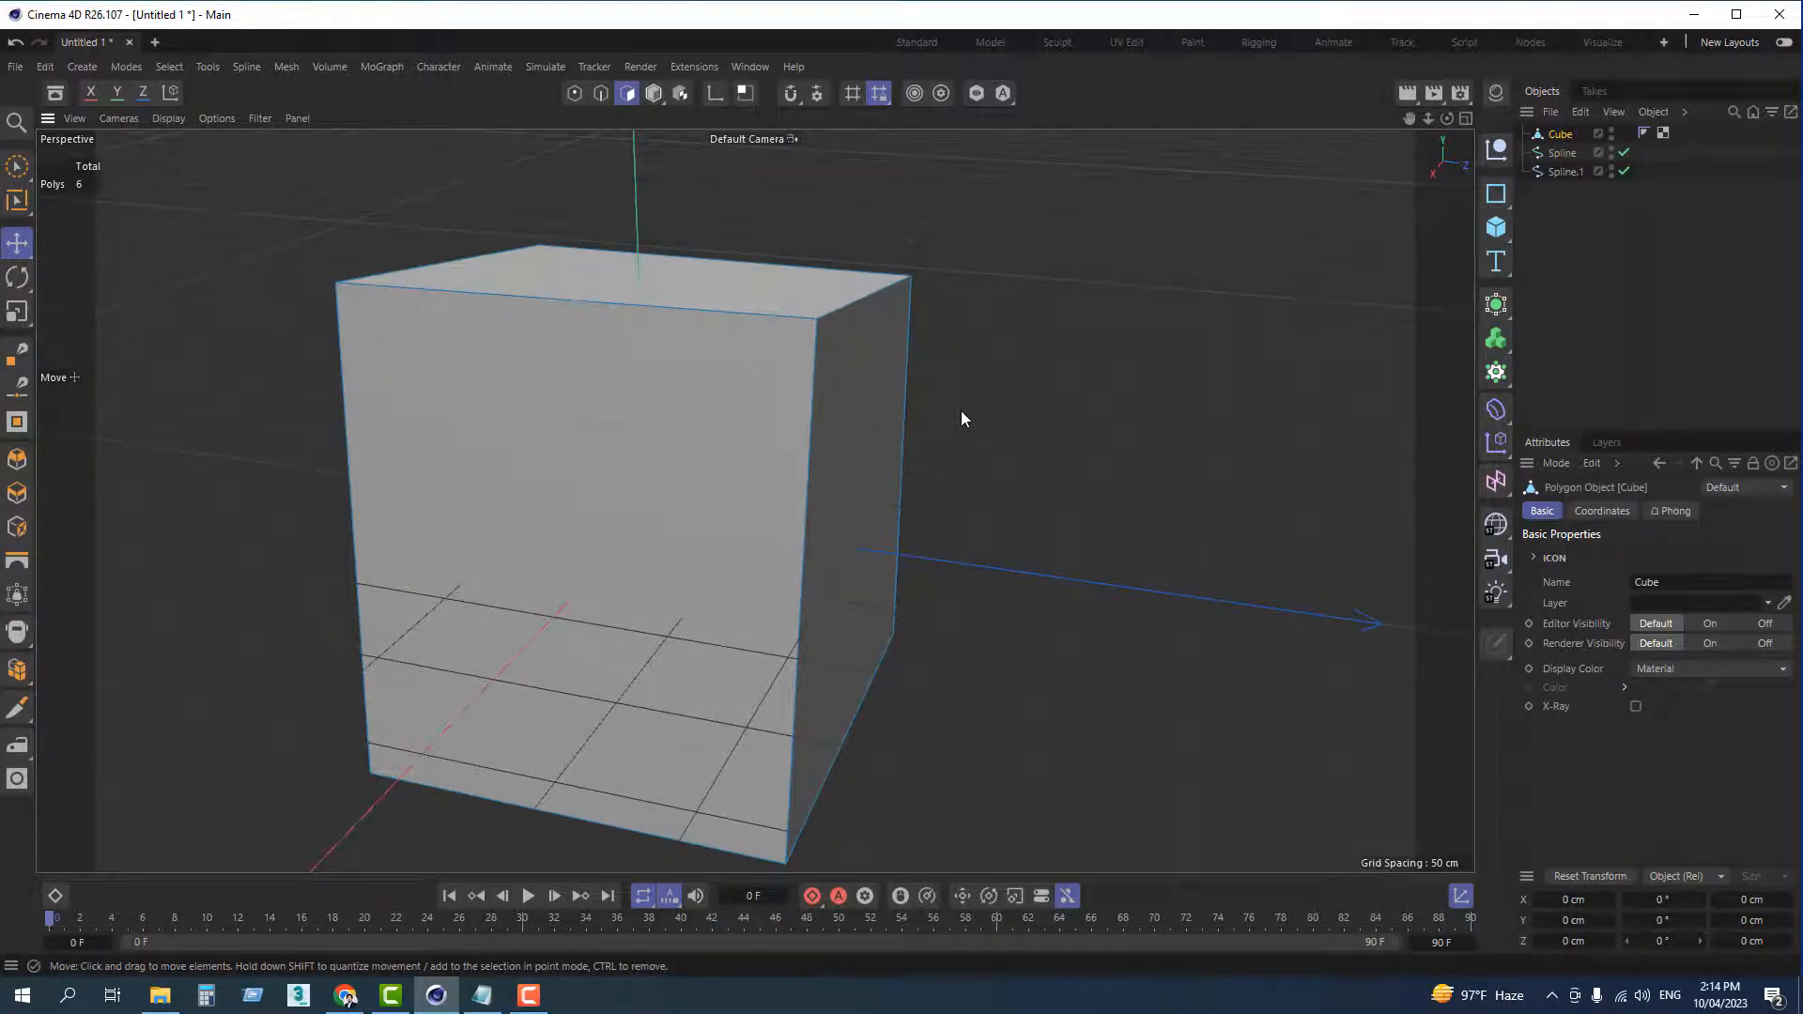
alt+drag(961, 412, 929, 479)
click(871, 459)
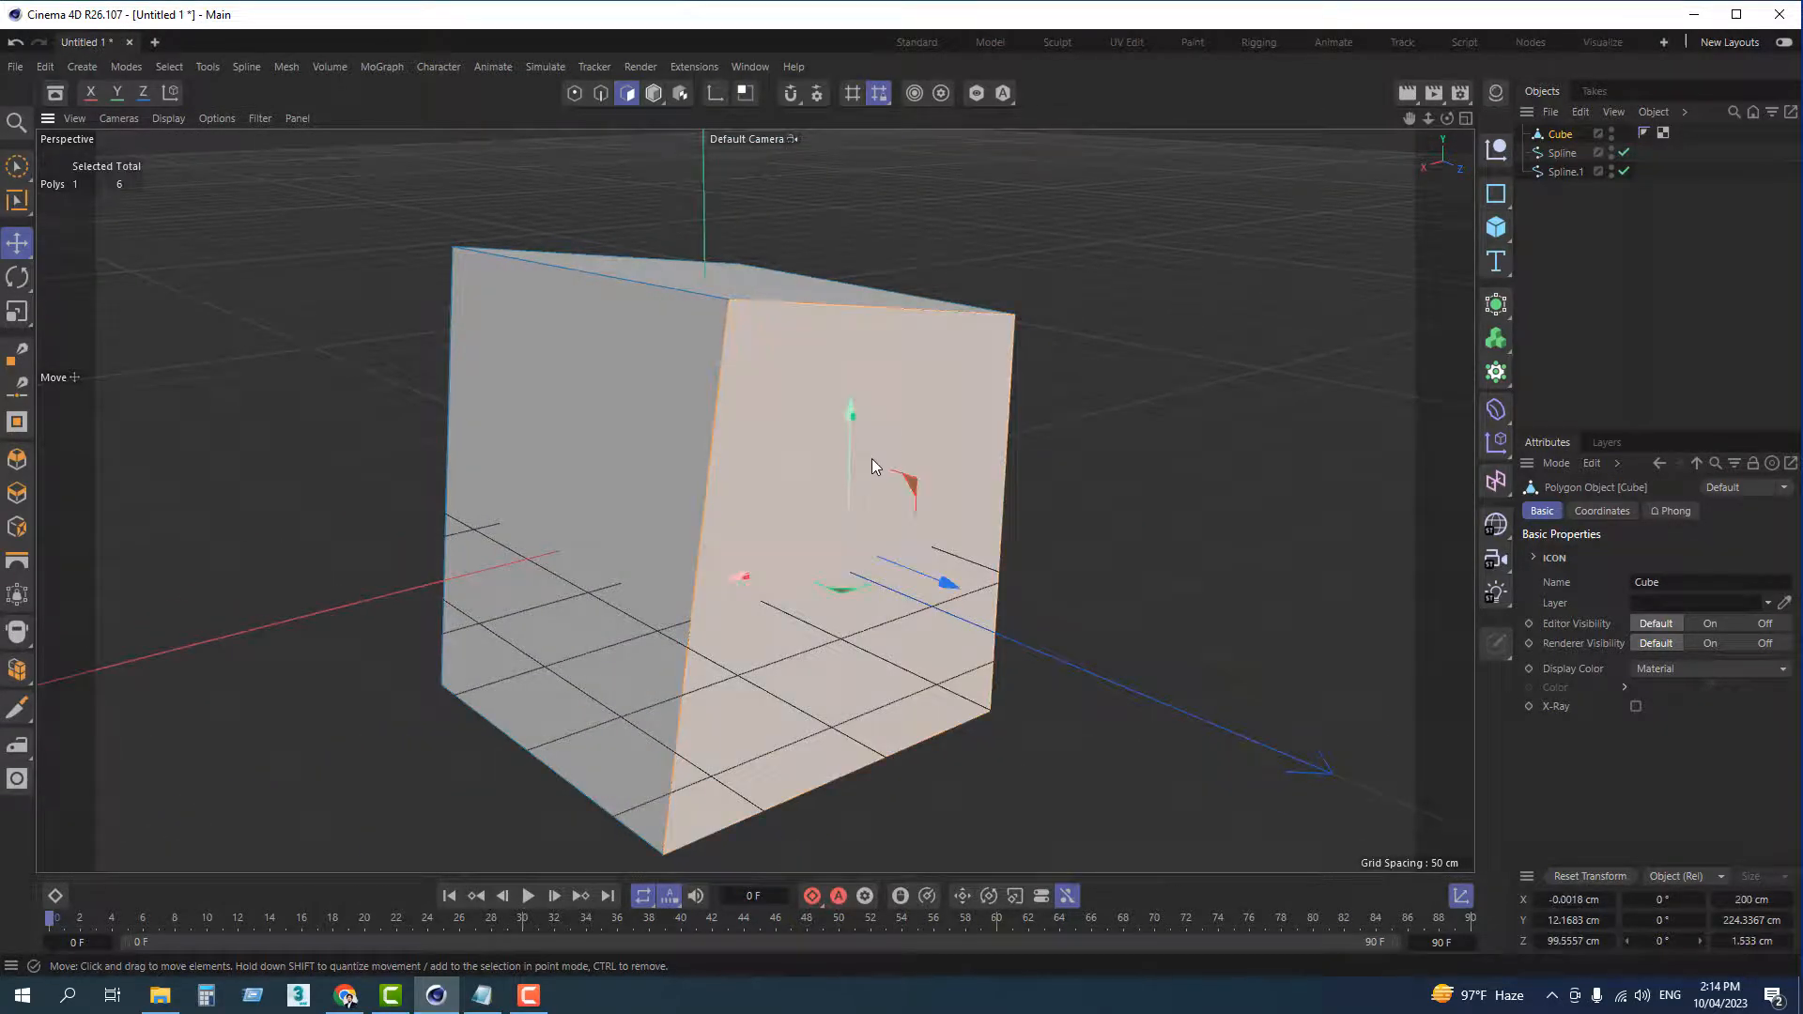
alt+drag(832, 618, 920, 541)
scroll(918, 532, down, 2)
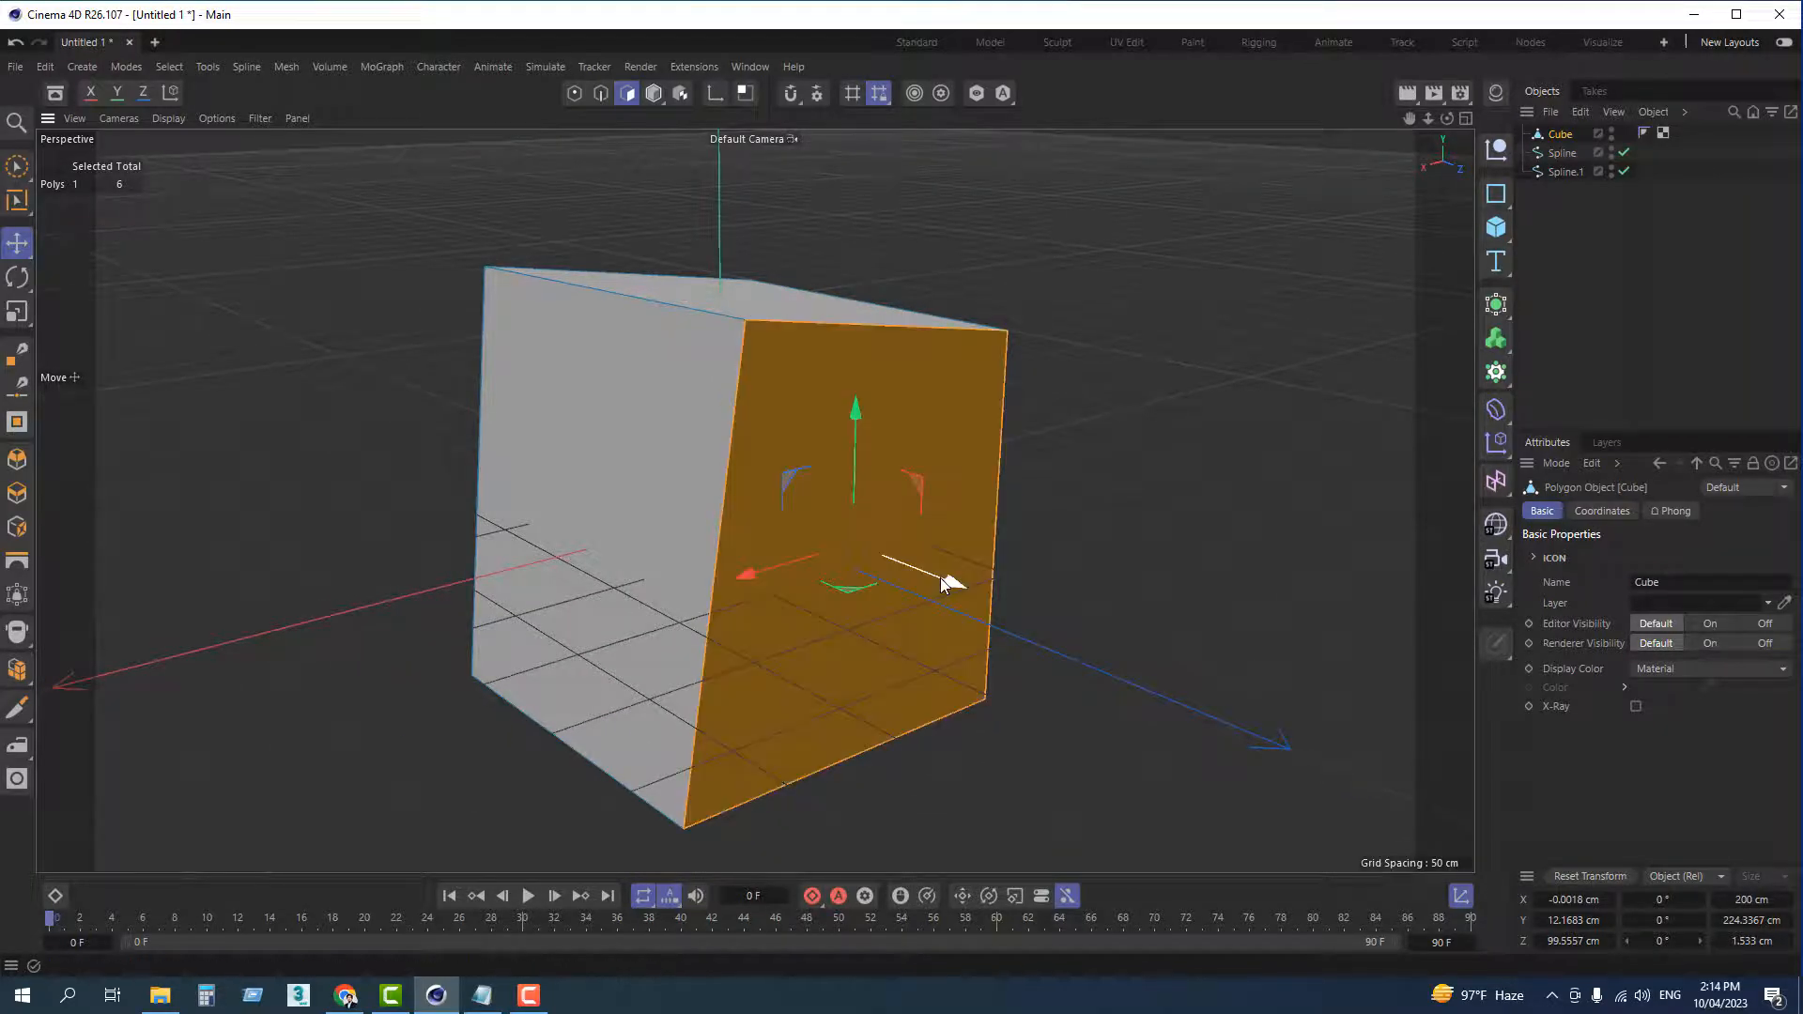
mouse_move(944, 582)
mouse_down()
mouse_move(1042, 606)
mouse_move(927, 540)
mouse_move(1339, 690)
mouse_move(1163, 600)
mouse_move(828, 476)
mouse_move(483, 555)
mouse_move(810, 678)
mouse_move(543, 477)
mouse_move(382, 450)
mouse_move(567, 579)
mouse_move(944, 569)
mouse_up()
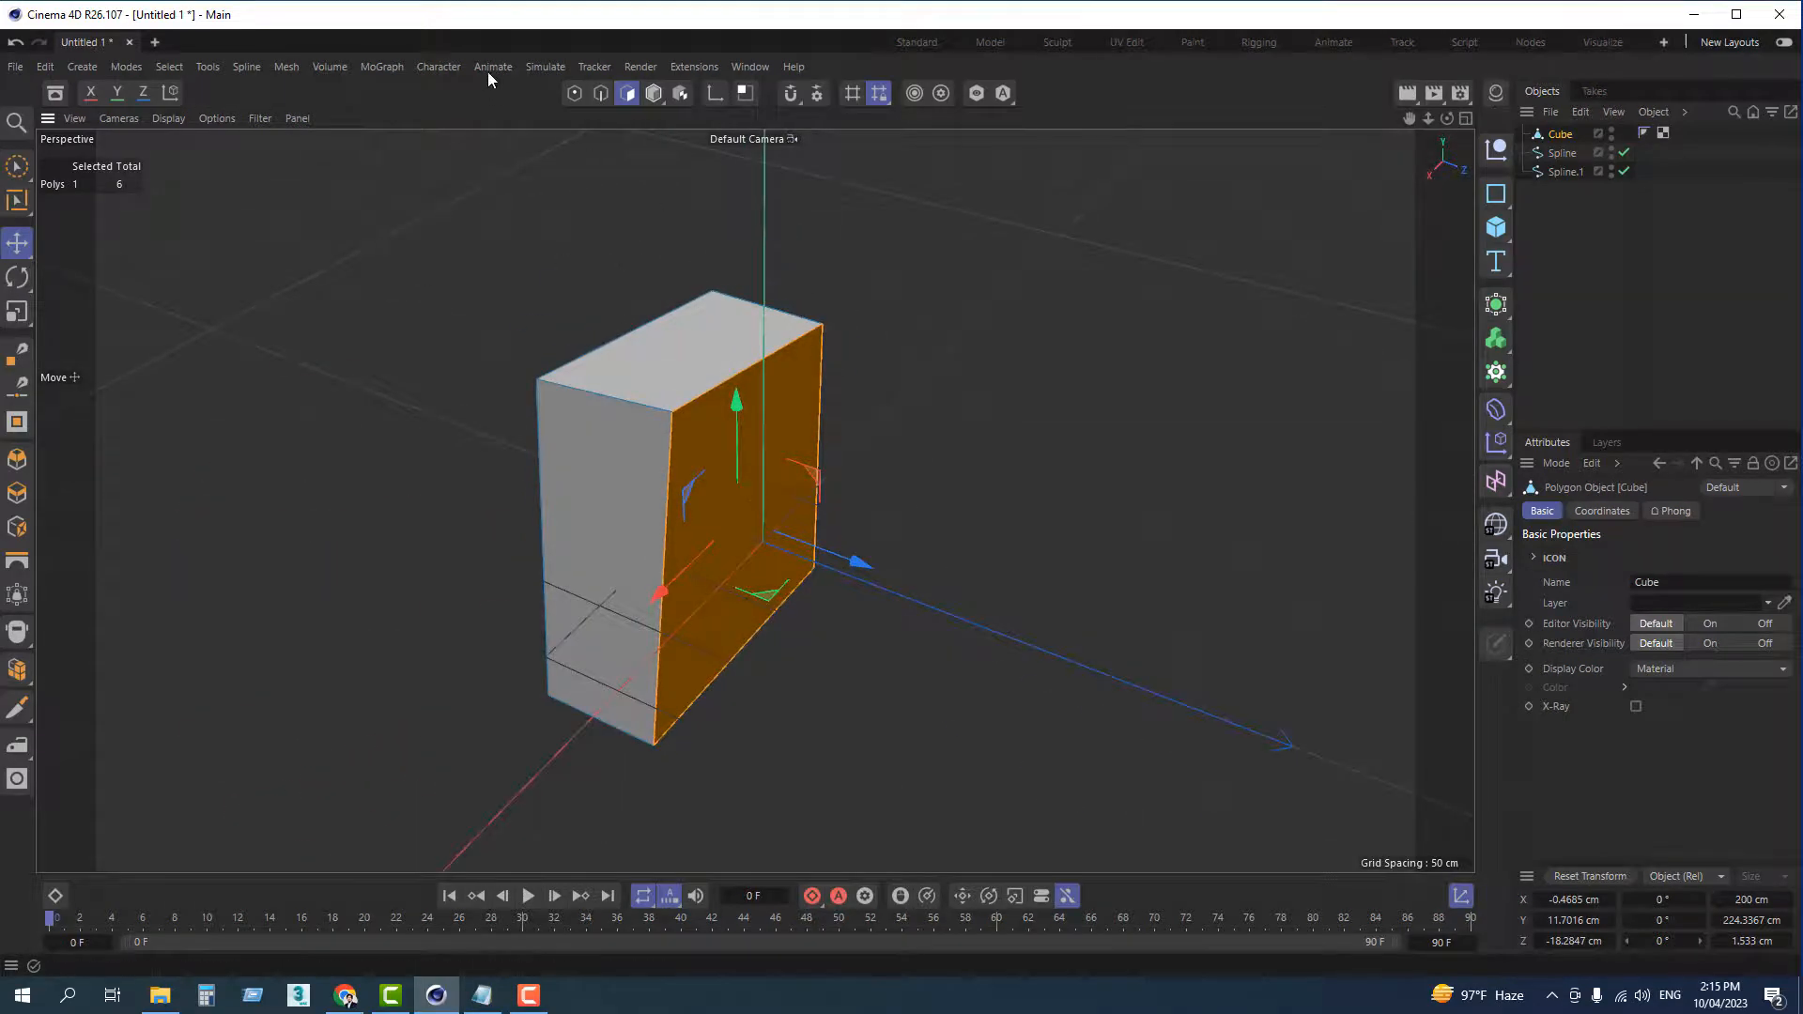
Return to Model mode to work on the whole cube, and view the reshaped object from several angles.
click(654, 93)
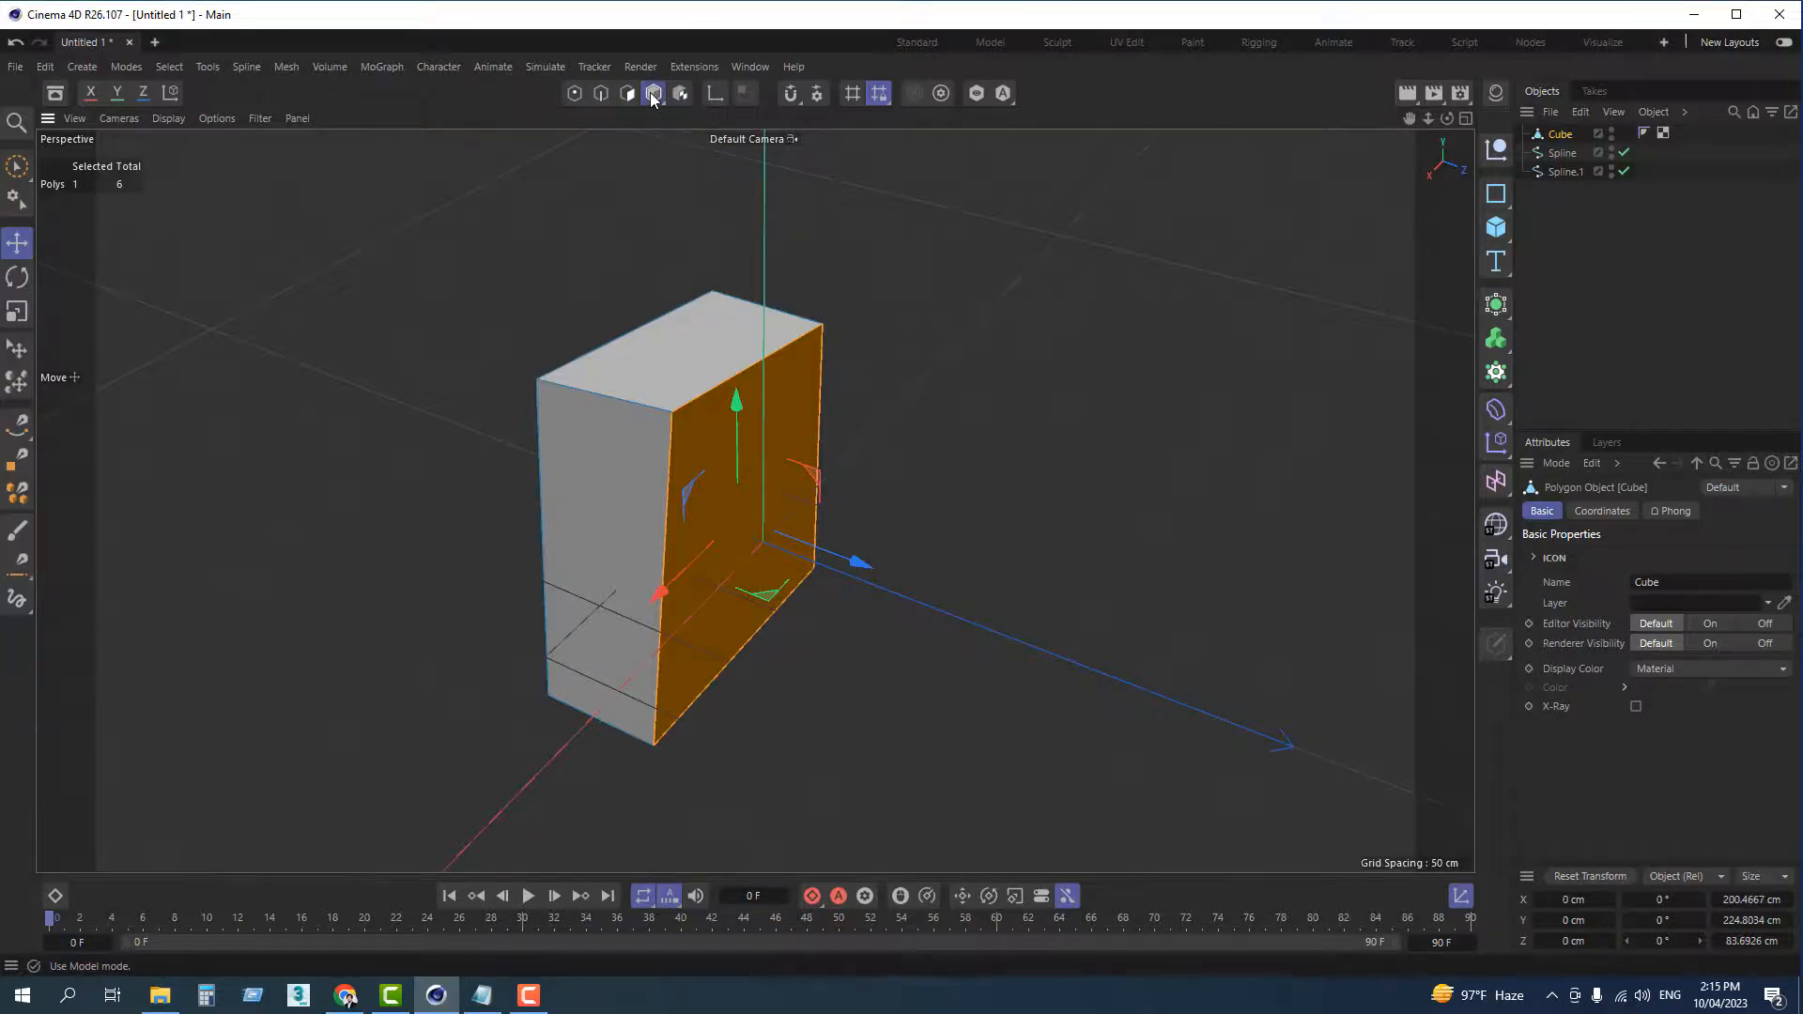
scroll(761, 446, up, 3)
scroll(847, 606, down, 1)
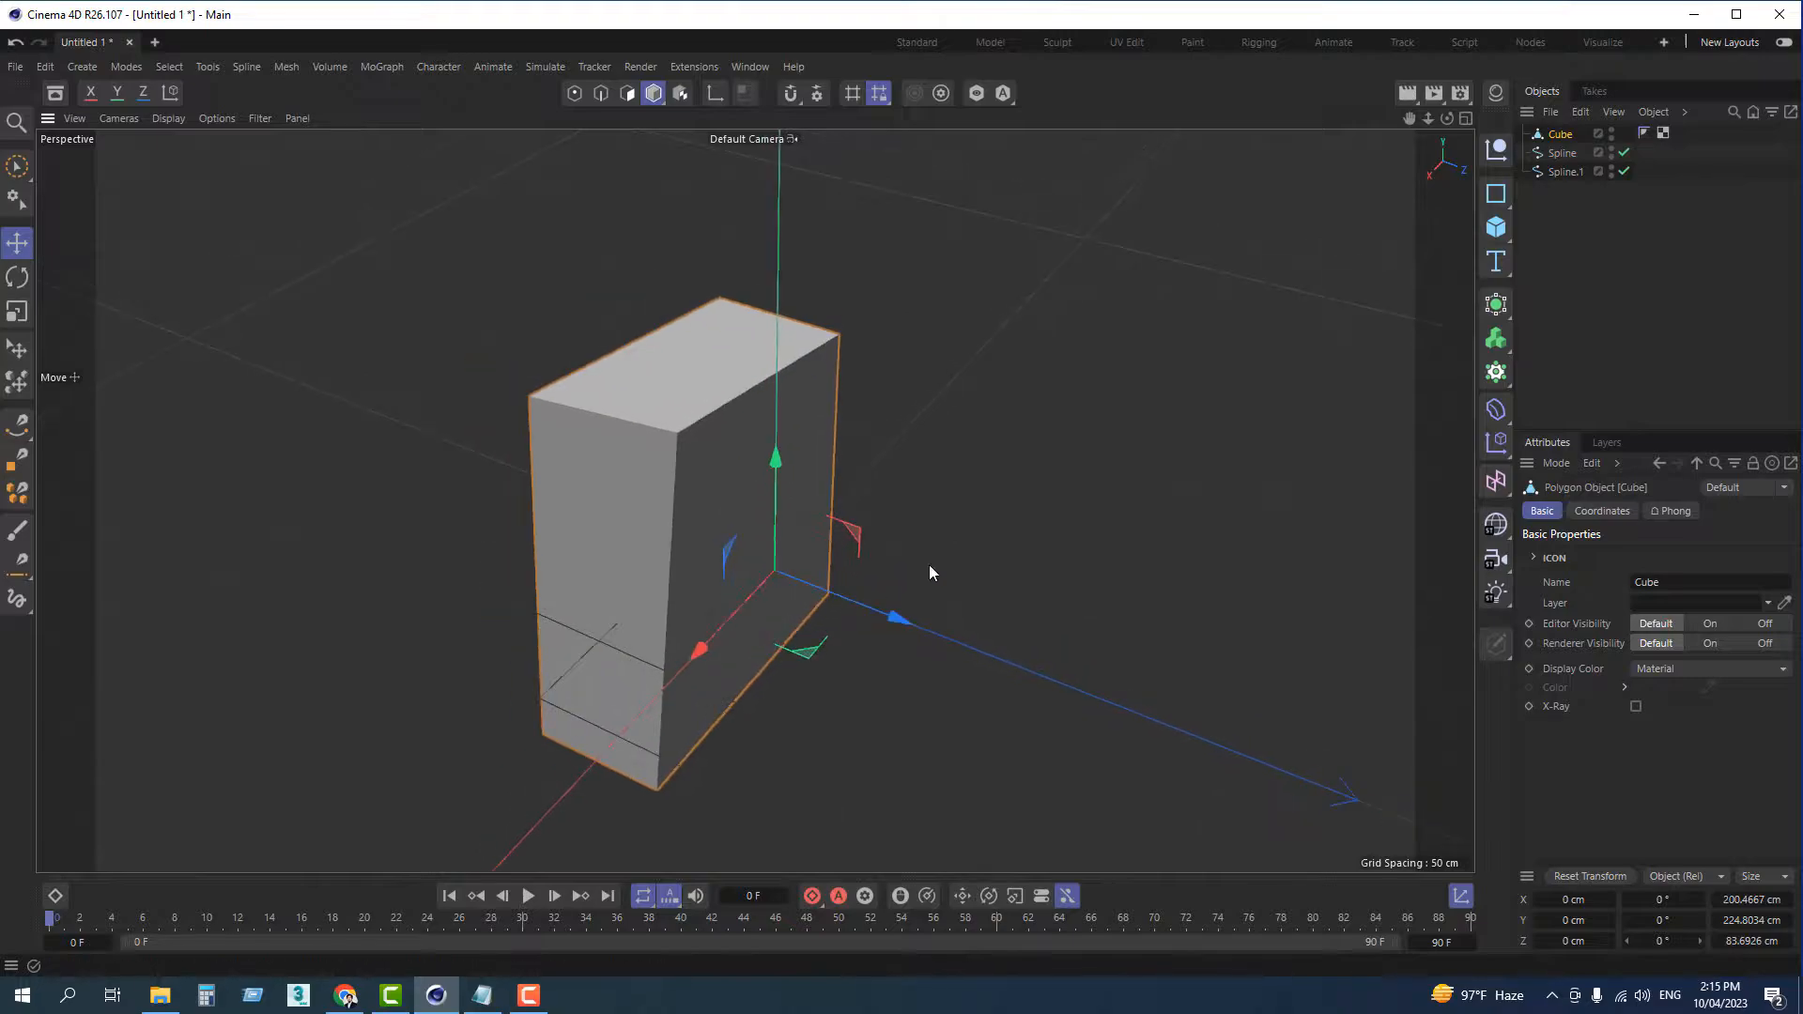
alt+drag(944, 567, 1087, 536)
alt+drag(1140, 549, 862, 612)
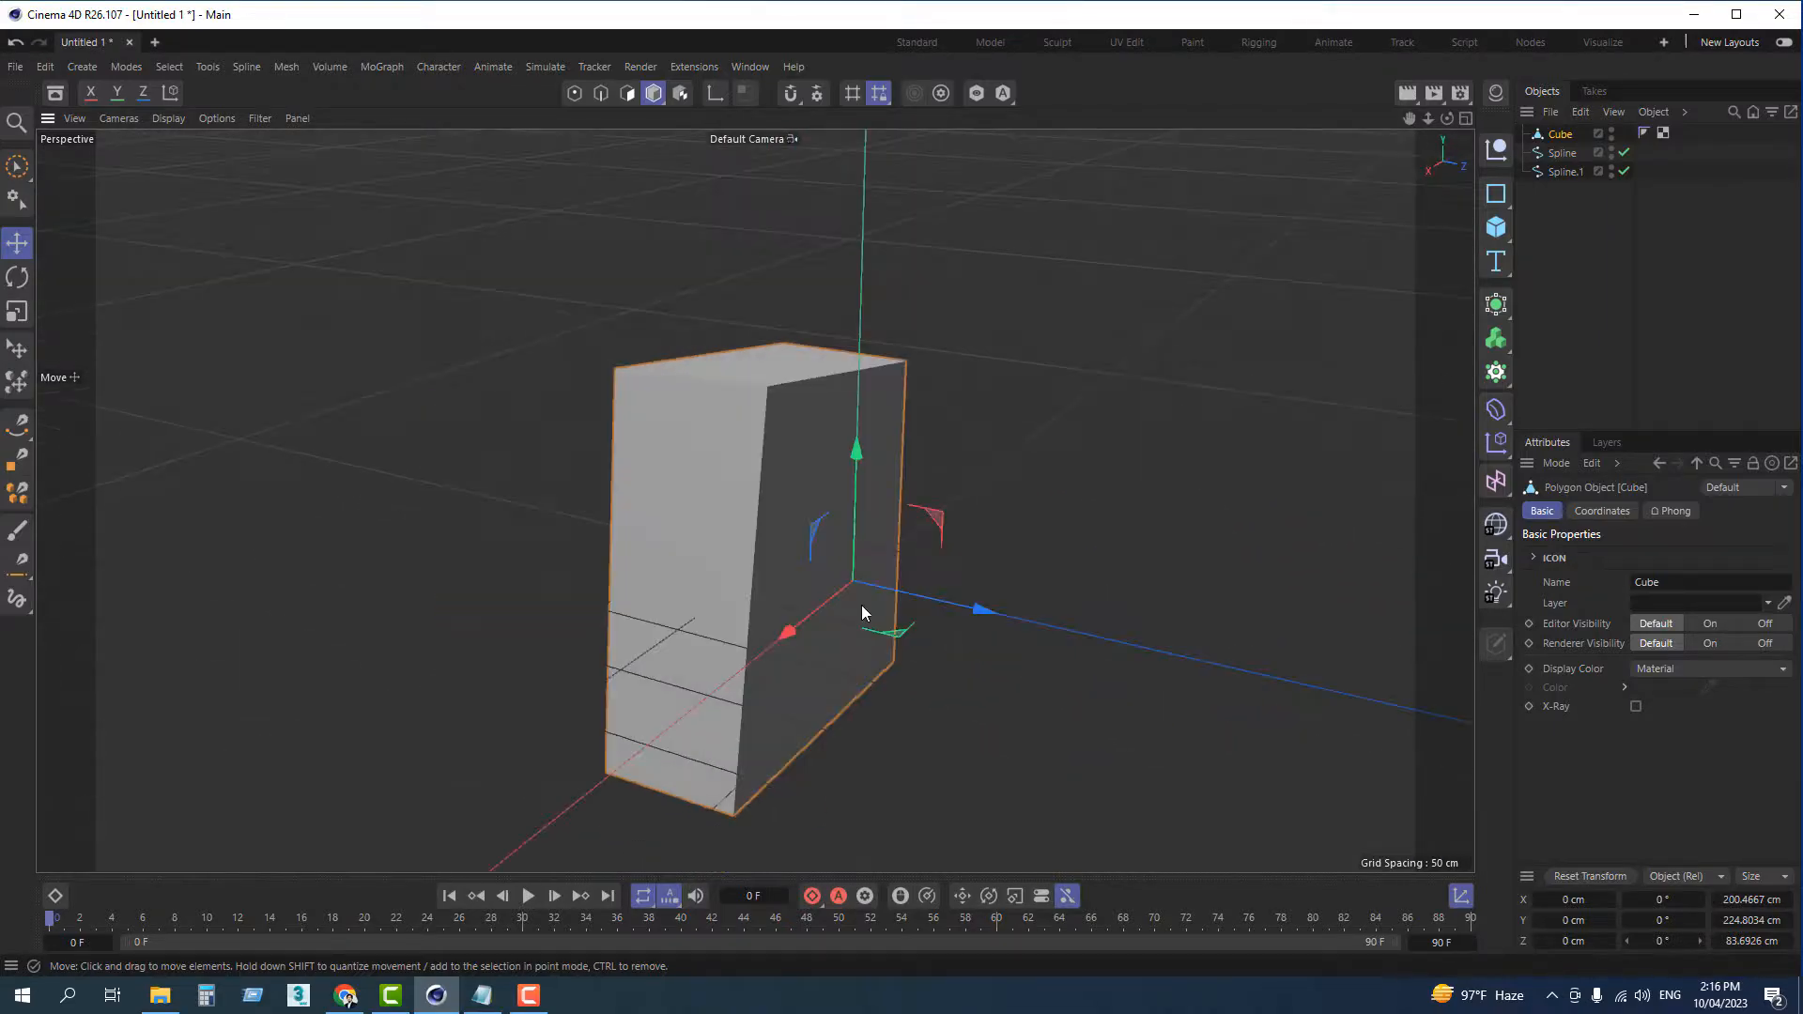